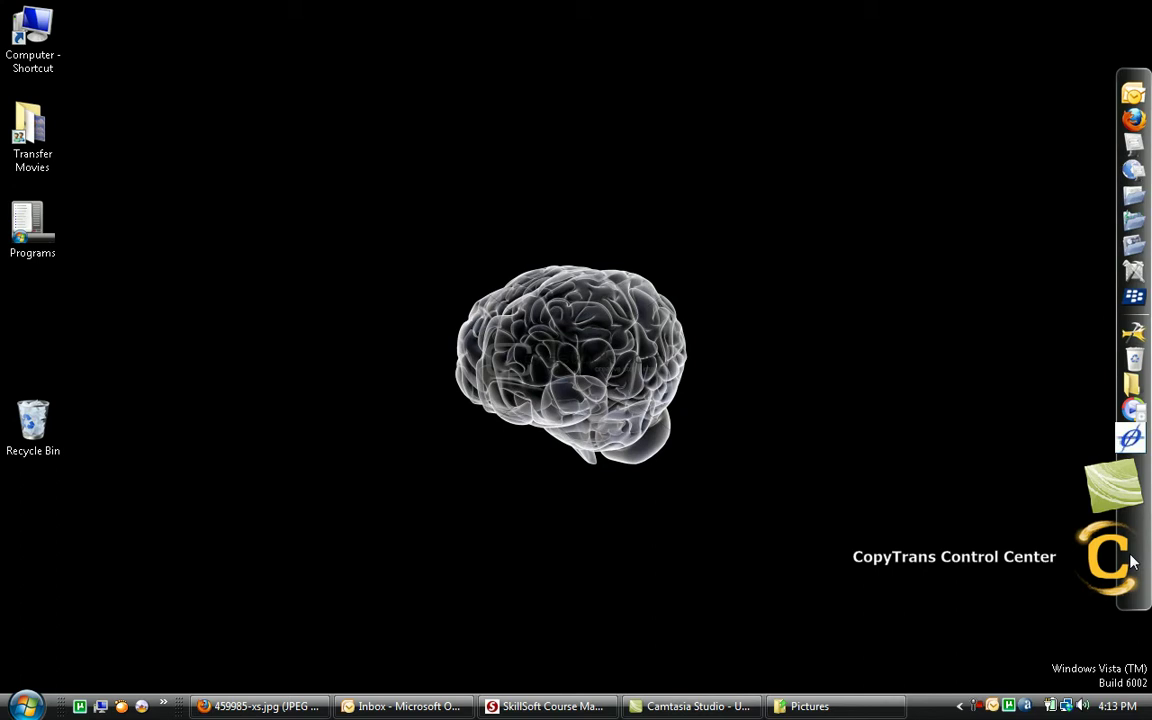
- Start CopyTrans Manager from the CopyTrans Control Center and decline visiting the website for the new version
{"action": "left_click", "coordinate": [1133, 562]}
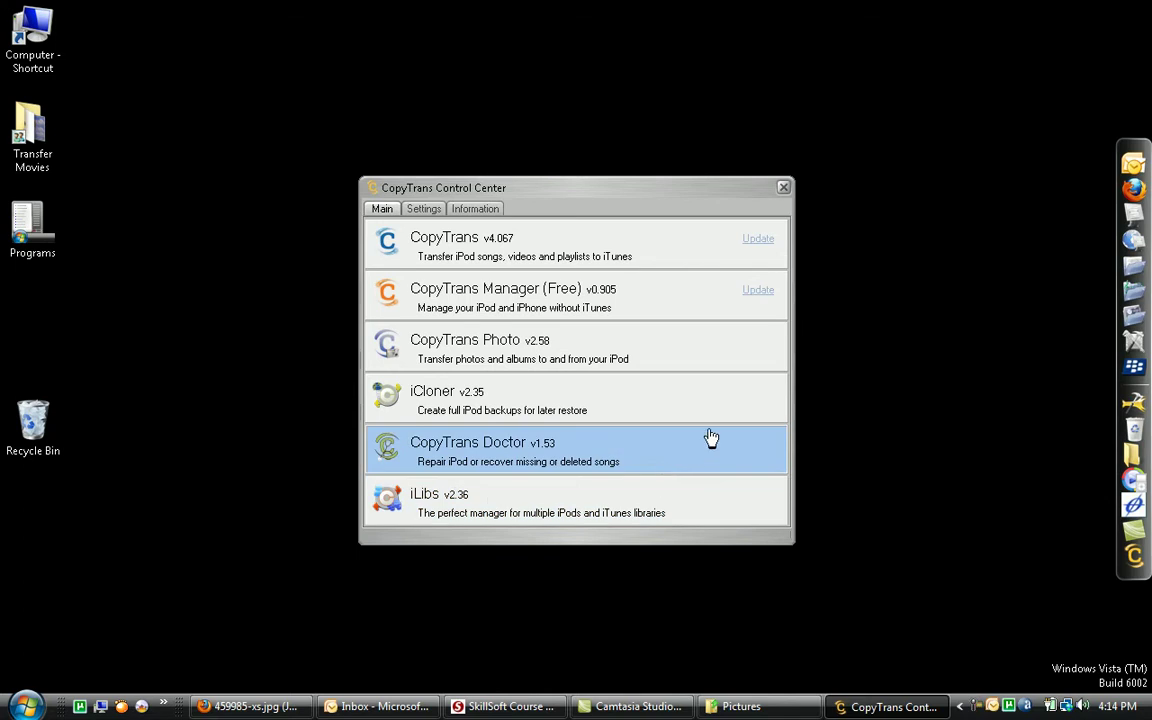
{"action": "left_click", "coordinate": [517, 297]}
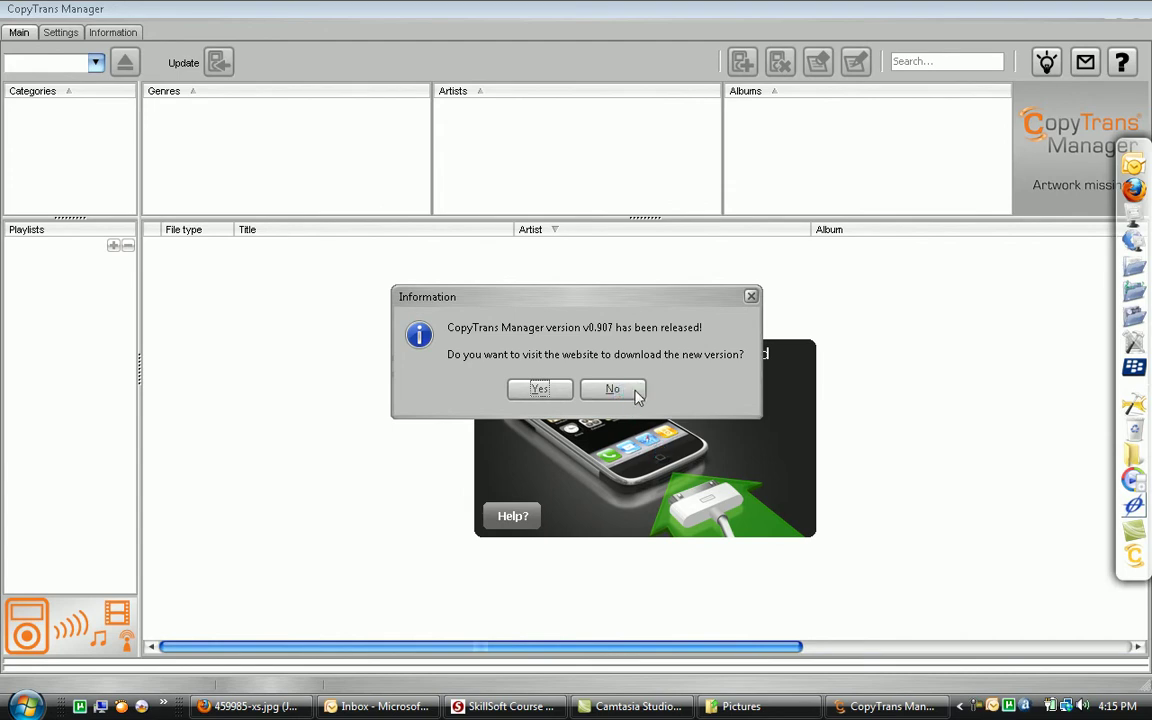
{"action": "left_click", "coordinate": [634, 390]}
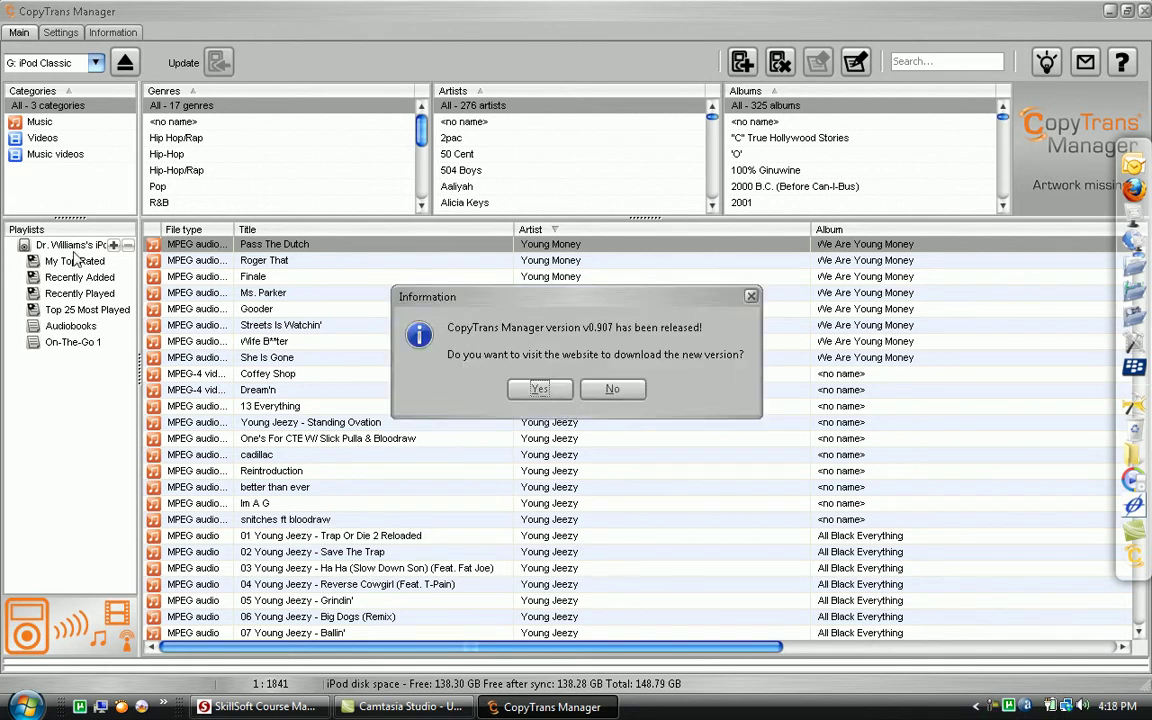
{"action": "left_click", "coordinate": [608, 388]}
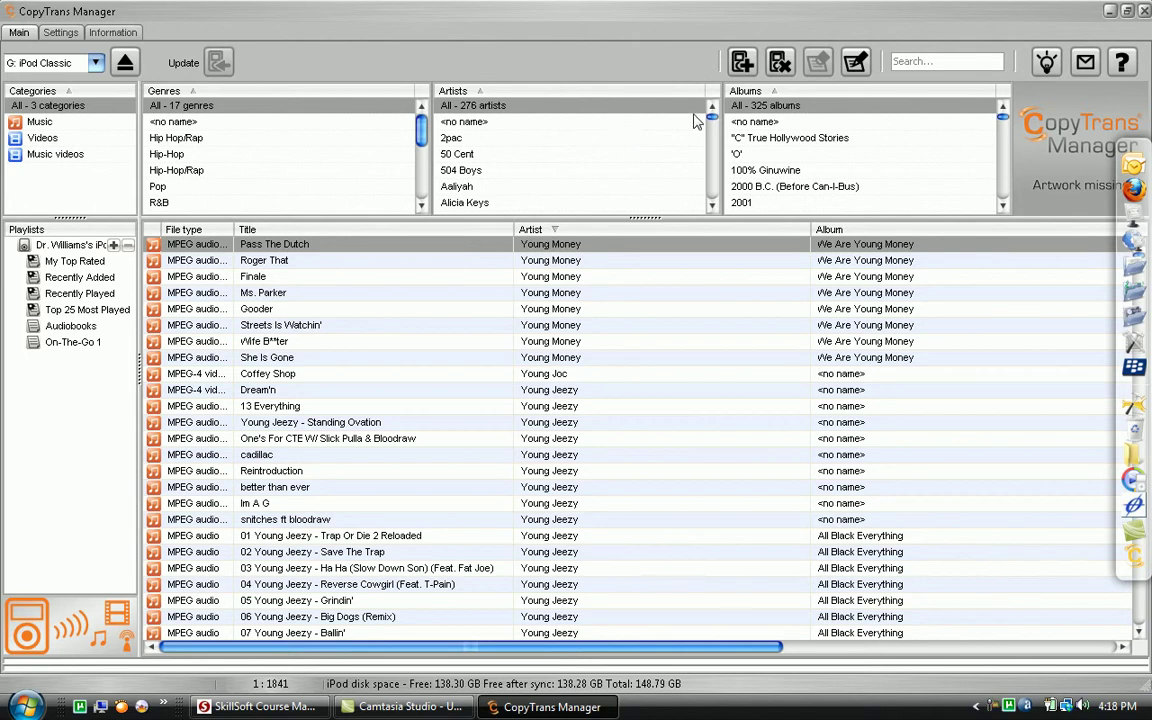
- Examine the iPod's artist and album lists and browse through the titles in the track list
{"action": "left_click_drag", "start_coordinate": [711, 117], "coordinate": [711, 189]}
{"action": "left_click_drag", "start_coordinate": [1004, 118], "coordinate": [1003, 160]}
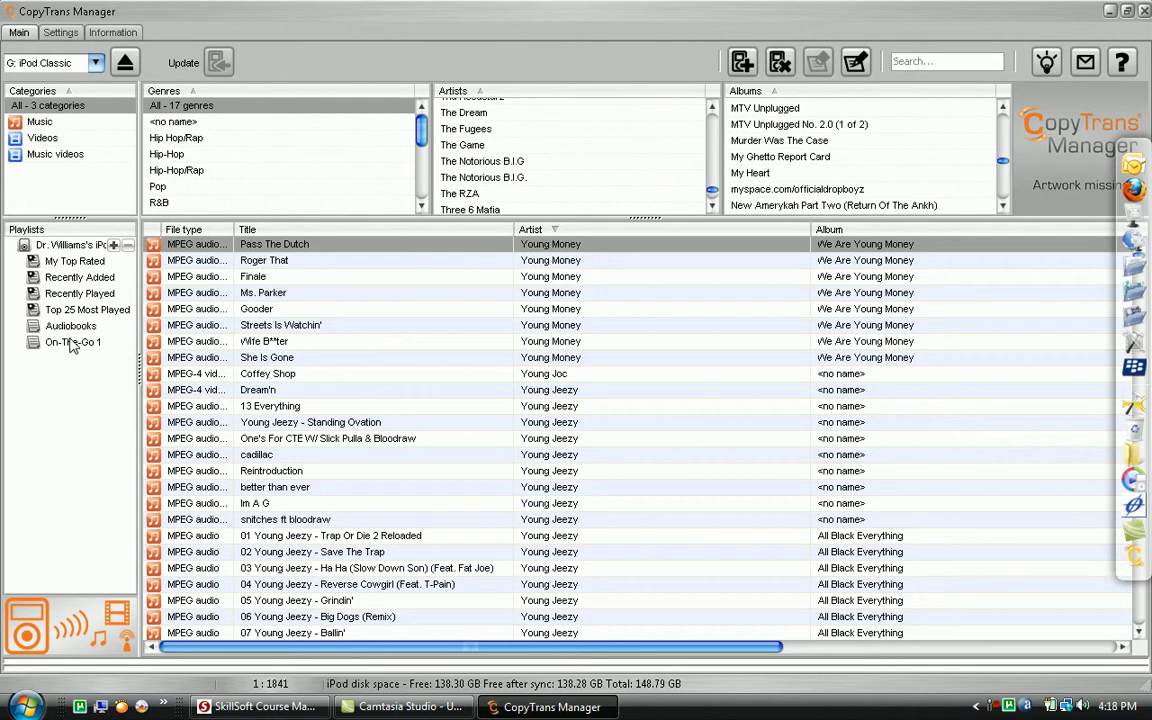
{"action": "scroll", "coordinate": [878, 410], "scroll_direction": "down", "scroll_amount": 3}
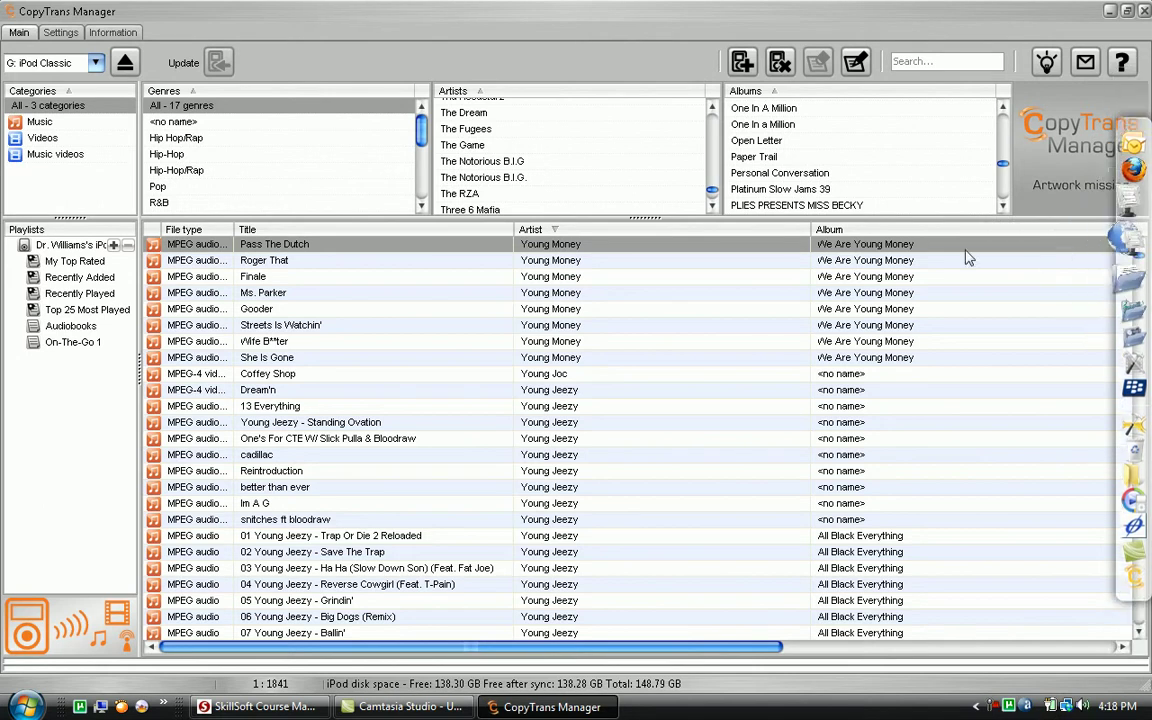
{"action": "left_click", "coordinate": [840, 341]}
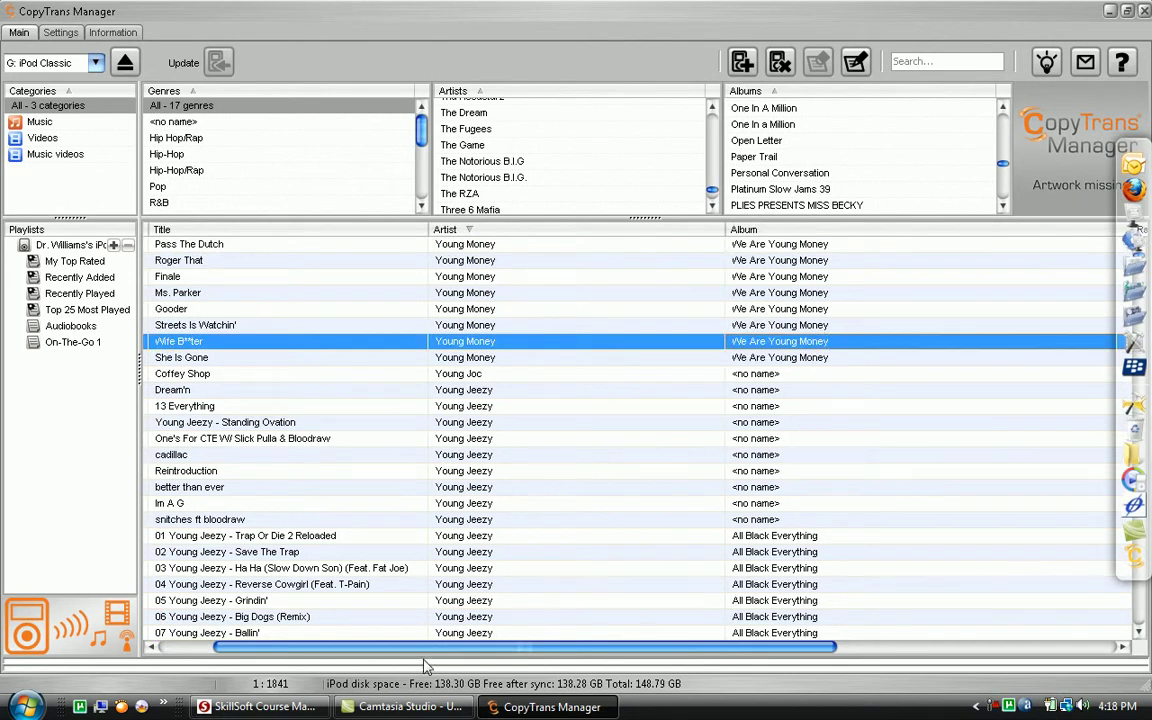
{"action": "left_click", "coordinate": [195, 647]}
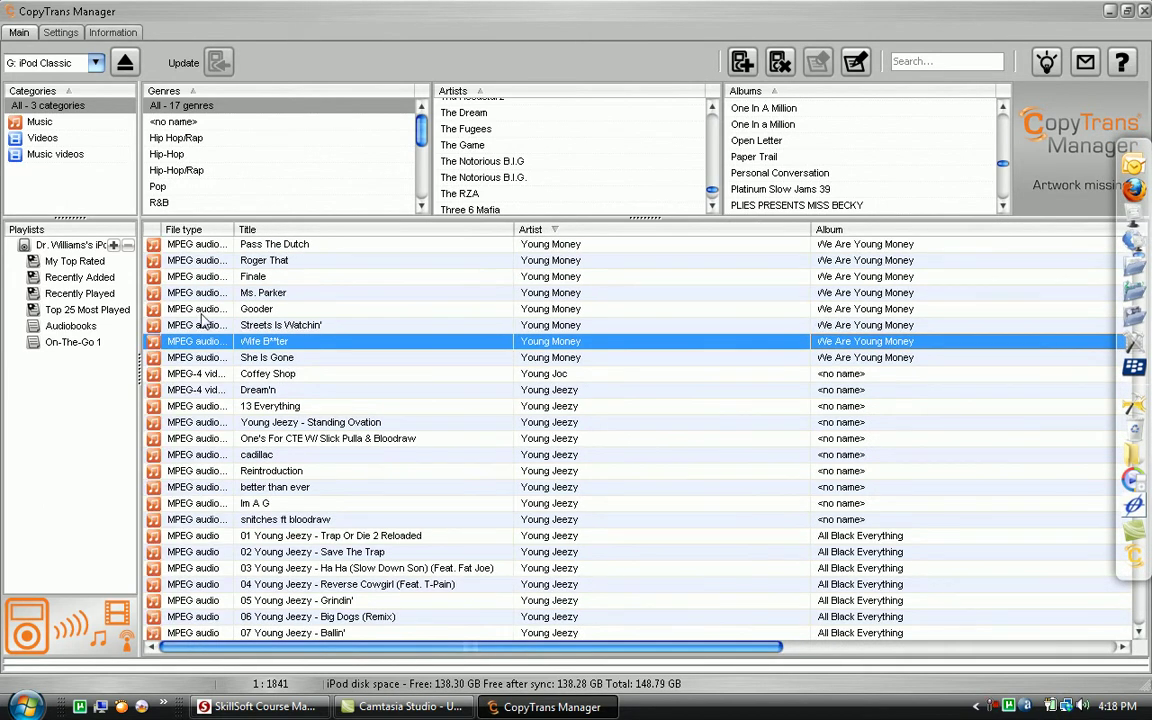
{"action": "scroll", "coordinate": [720, 398], "scroll_direction": "down", "scroll_amount": 20}
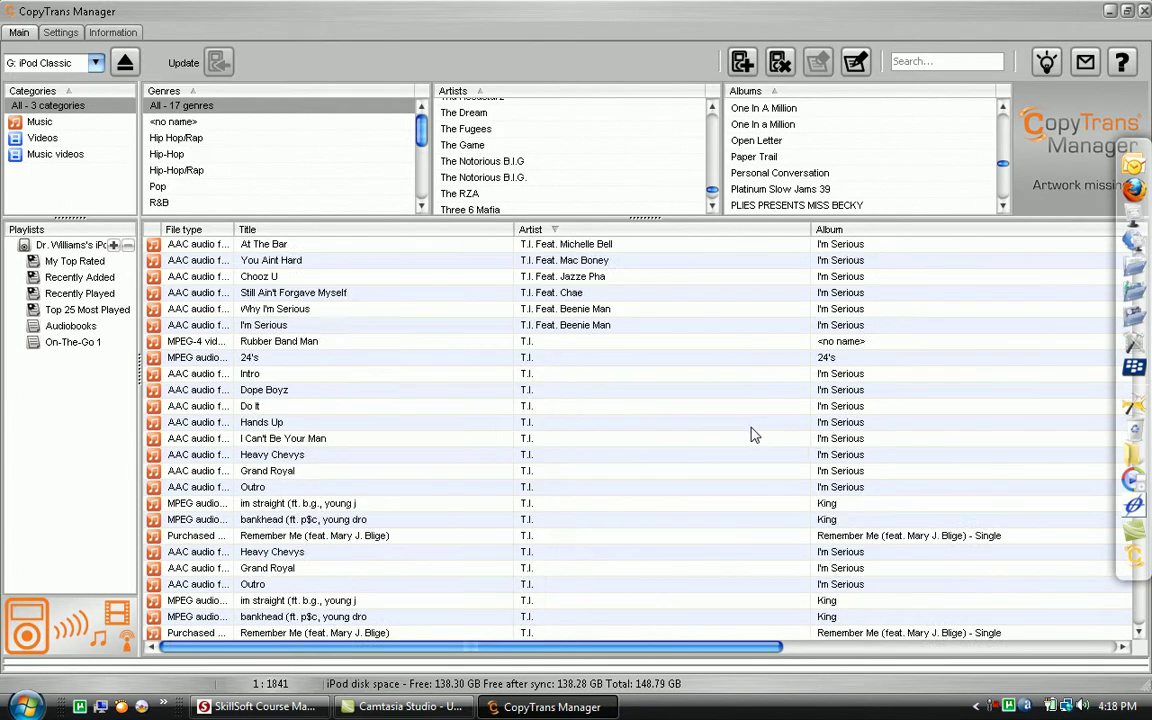
{"action": "scroll", "coordinate": [760, 440], "scroll_direction": "down", "scroll_amount": 10}
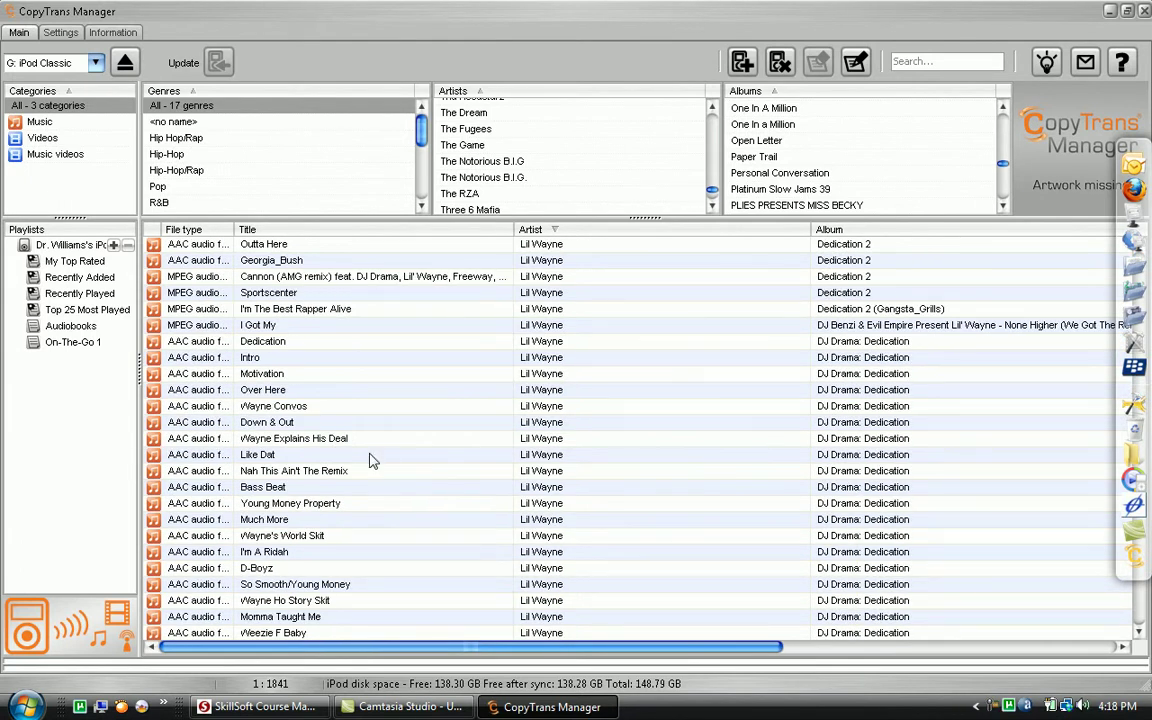
{"action": "scroll", "coordinate": [372, 458], "scroll_direction": "down", "scroll_amount": 20}
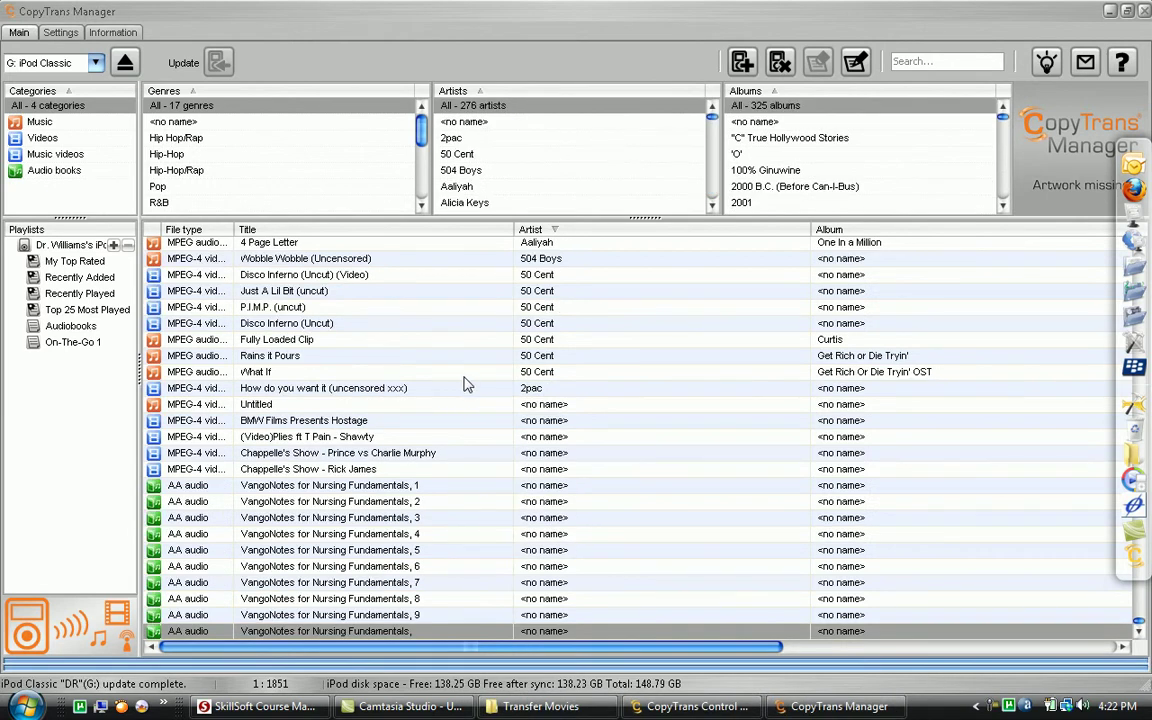
{"action": "scroll", "coordinate": [410, 388], "scroll_direction": "up", "scroll_amount": 15}
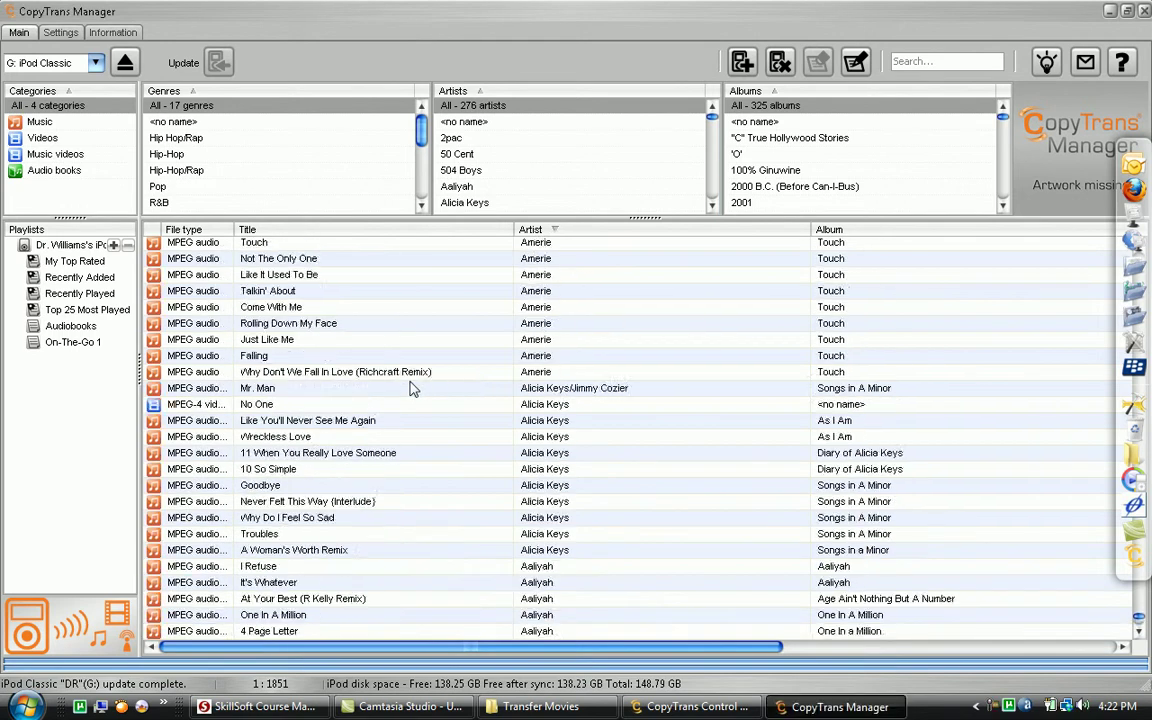
{"action": "scroll", "coordinate": [410, 388], "scroll_direction": "up", "scroll_amount": 2}
{"action": "left_click", "coordinate": [410, 388]}
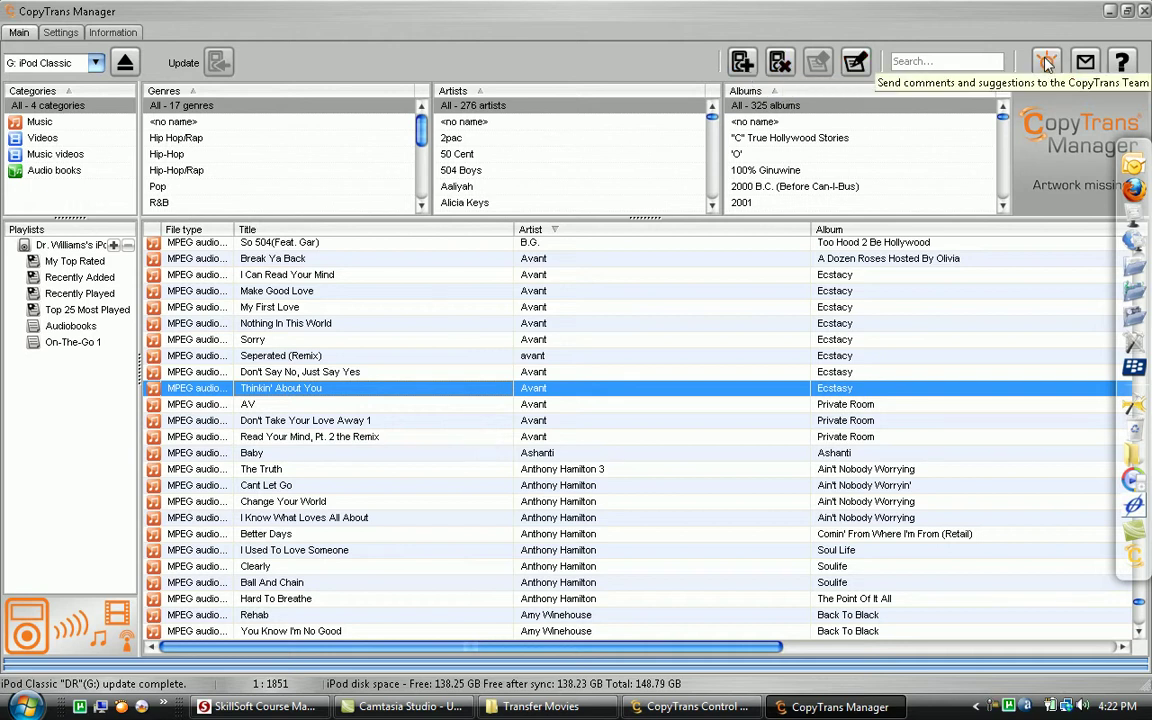
- Add the VangoNotes for Nursing Fundamentals folder, found in Music > ITUNES SUCKS > Audiobooks, to the iPod
{"action": "left_click", "coordinate": [742, 62]}
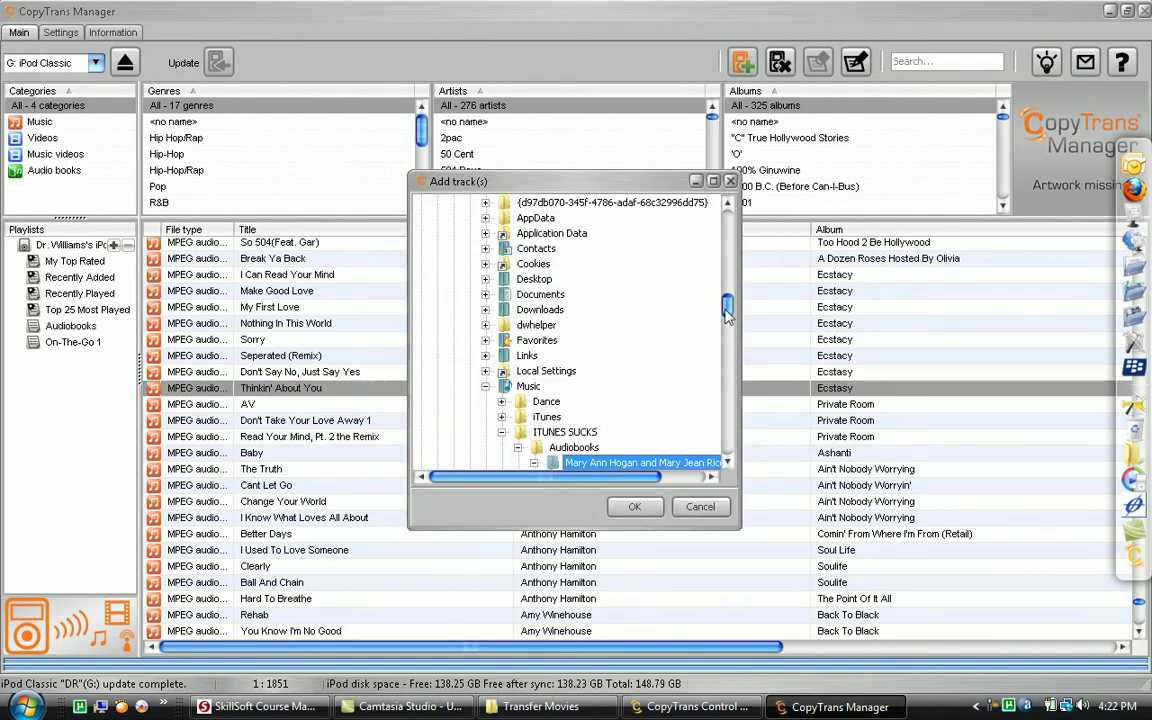
{"action": "left_click_drag", "start_coordinate": [727, 310], "coordinate": [727, 316]}
{"action": "scroll", "coordinate": [728, 316], "scroll_direction": "down", "scroll_amount": 1}
{"action": "left_click", "coordinate": [583, 373]}
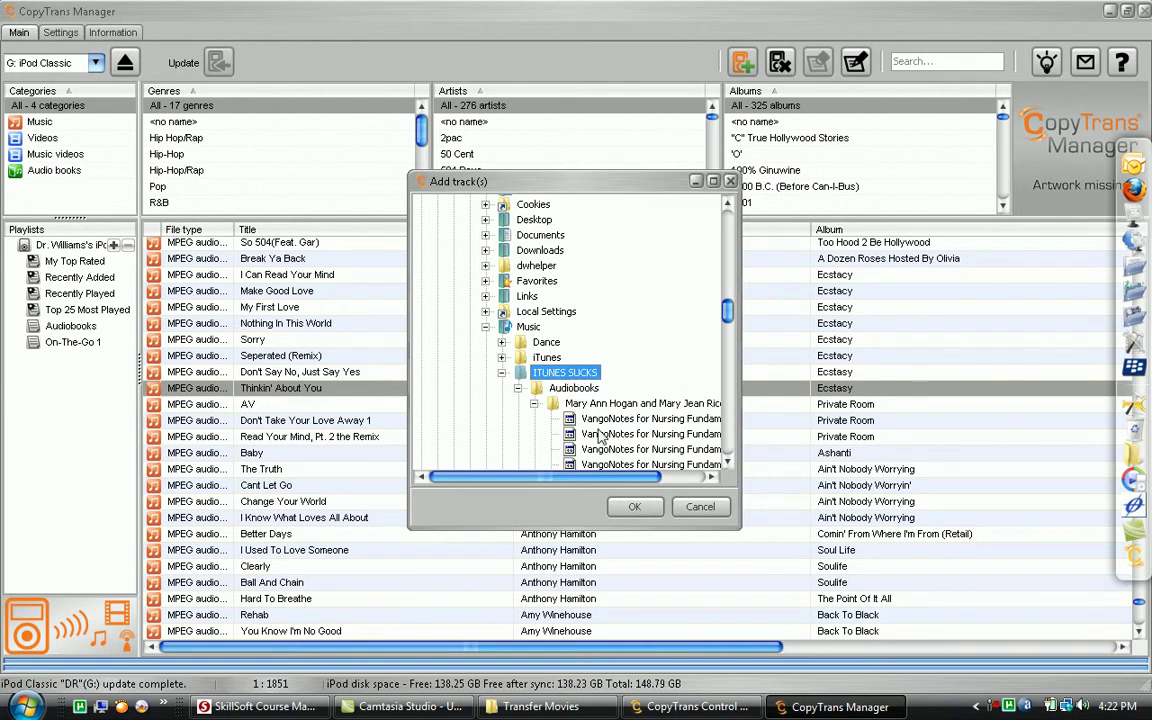
{"action": "scroll", "coordinate": [731, 330], "scroll_direction": "down", "scroll_amount": 2}
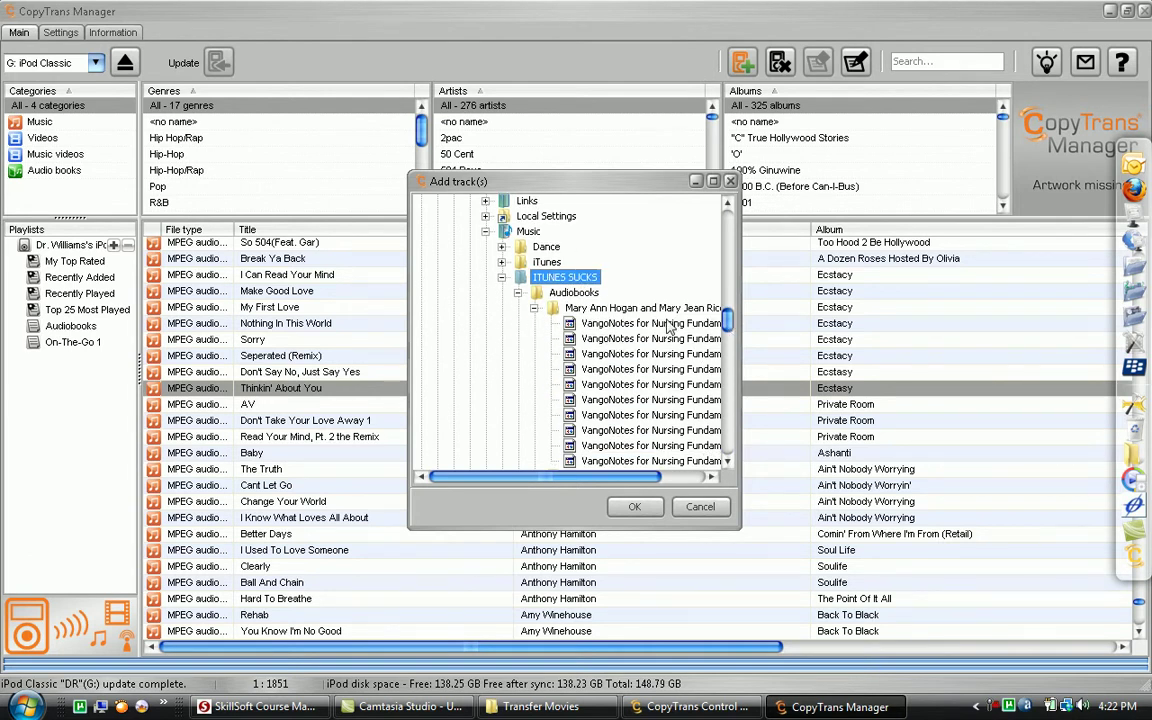
{"action": "left_click_drag", "start_coordinate": [648, 483], "coordinate": [691, 483]}
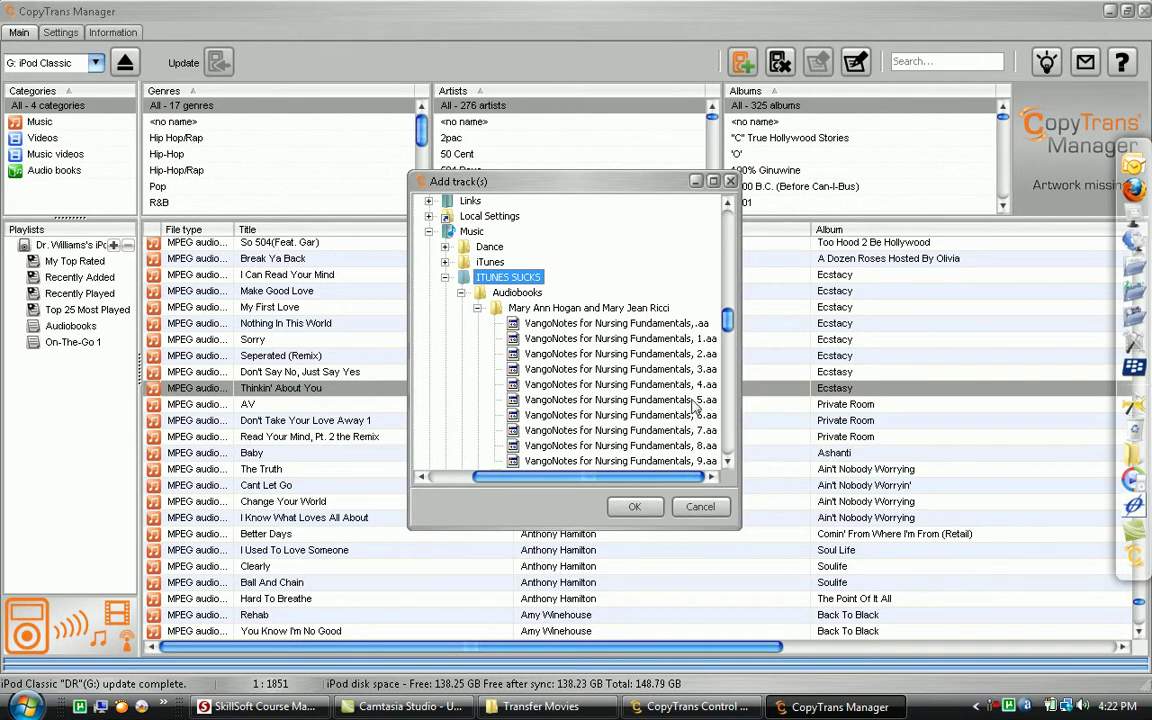
{"action": "left_click", "coordinate": [585, 308]}
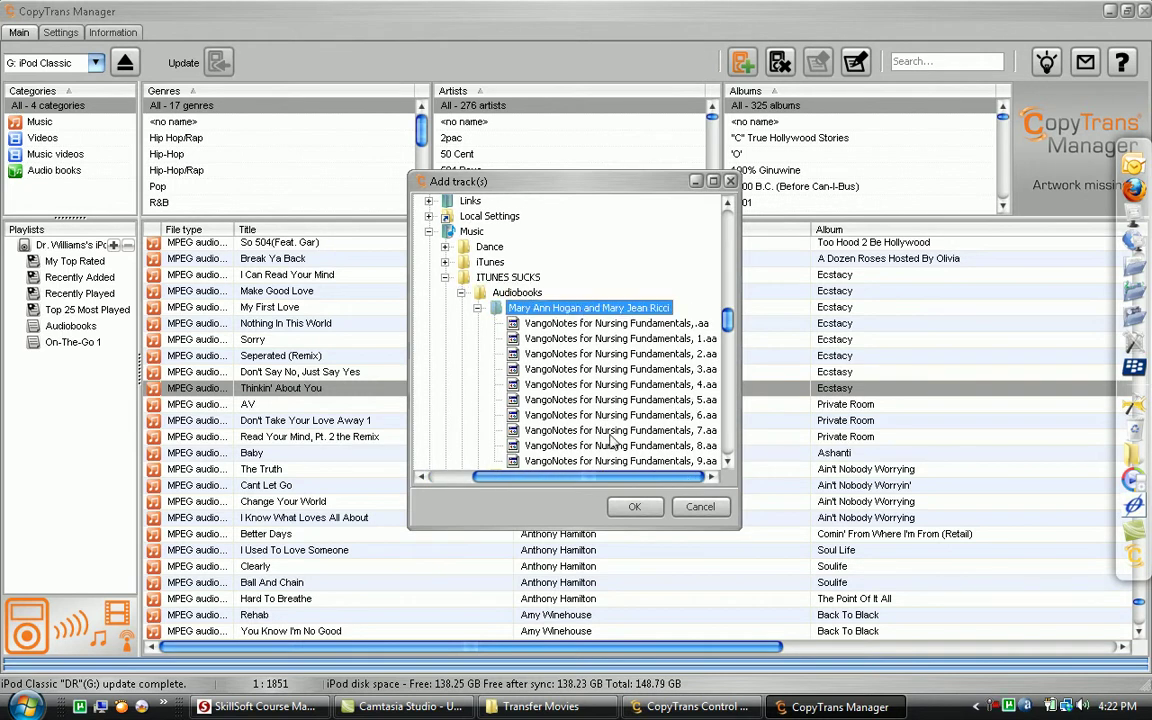
{"action": "left_click", "coordinate": [632, 506]}
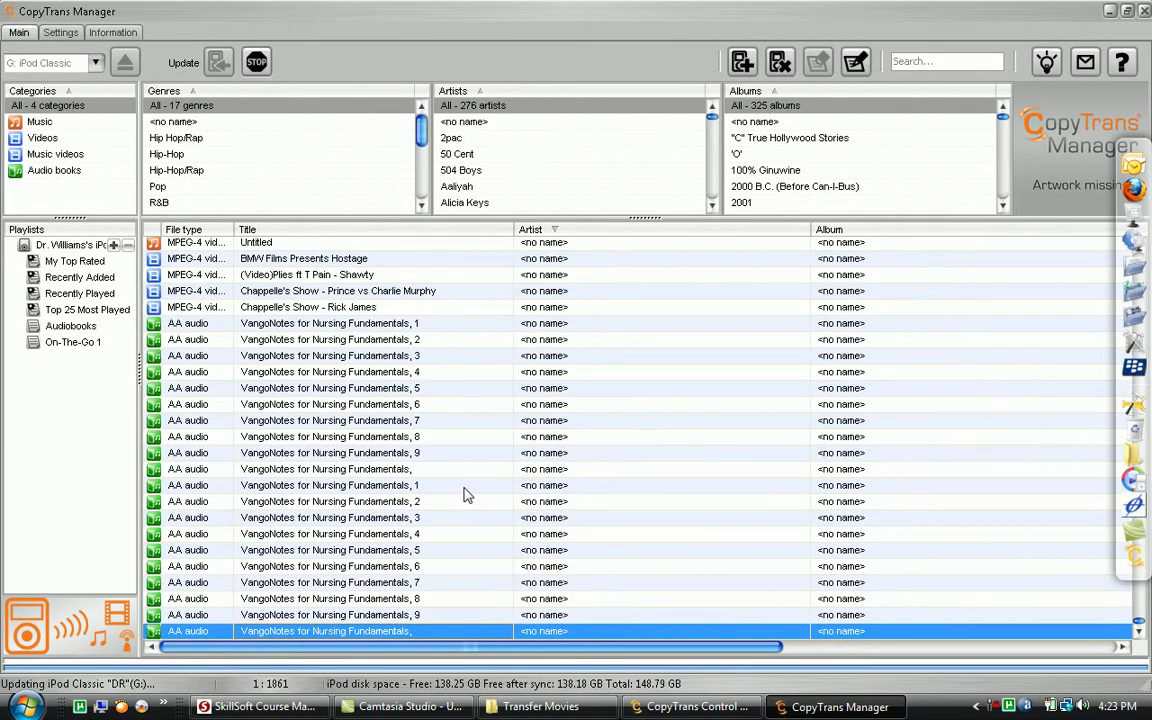
- Inspect the VangoNotes for Nursing Fundamentals audiobook entries in the track list
{"action": "left_click", "coordinate": [345, 406]}
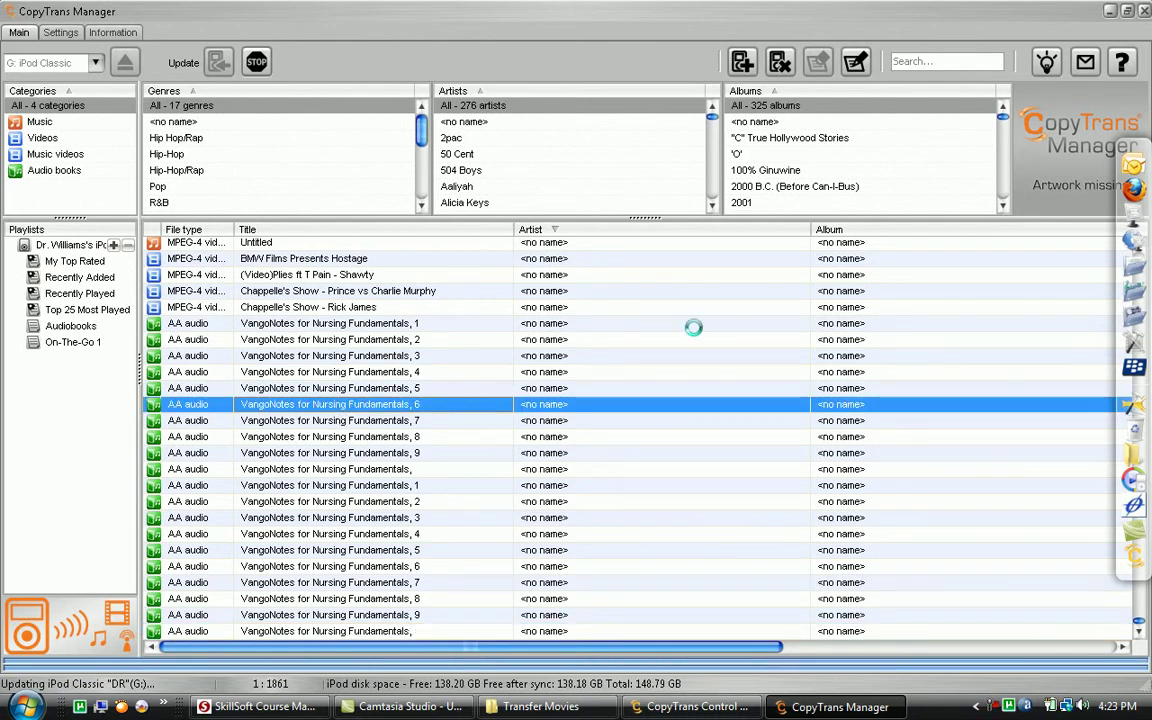
{"action": "left_click", "coordinate": [195, 326]}
{"action": "left_click", "coordinate": [284, 388]}
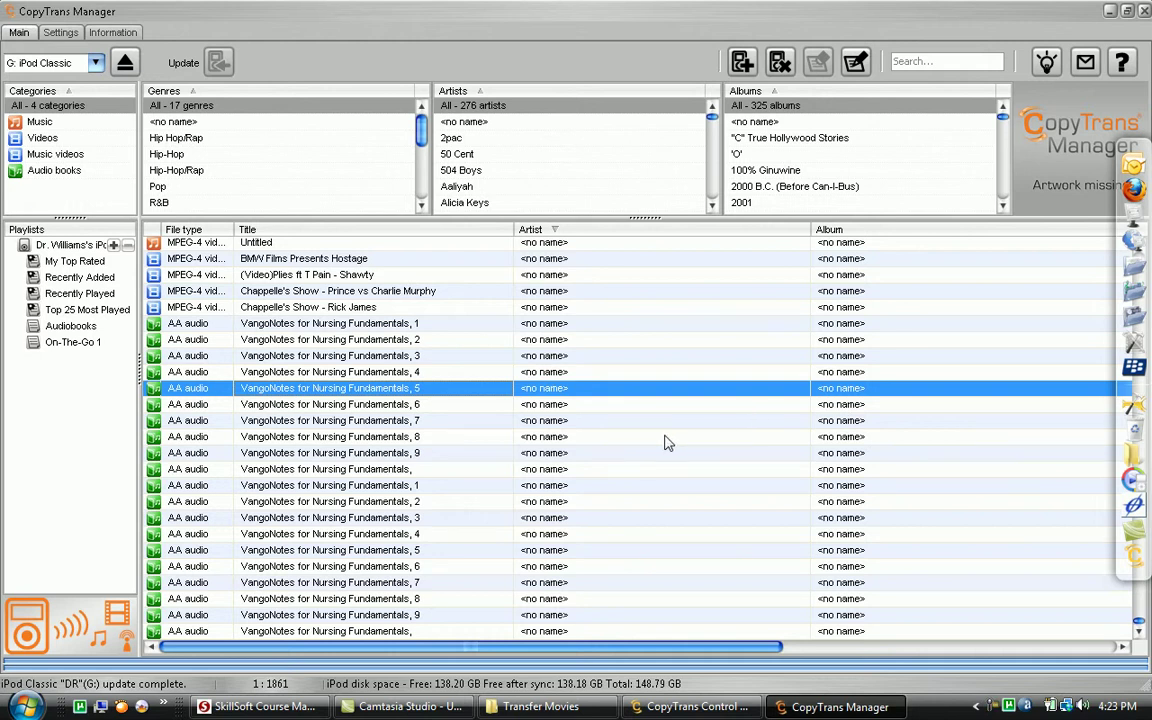
- Edit the tags of Amerie's "Why Don't We Fall In Love" listed below "Nothing Like Loving You", entering 1999 as the year
{"action": "scroll", "coordinate": [665, 443], "scroll_direction": "down", "scroll_amount": 20}
{"action": "scroll", "coordinate": [656, 443], "scroll_direction": "down", "scroll_amount": 20}
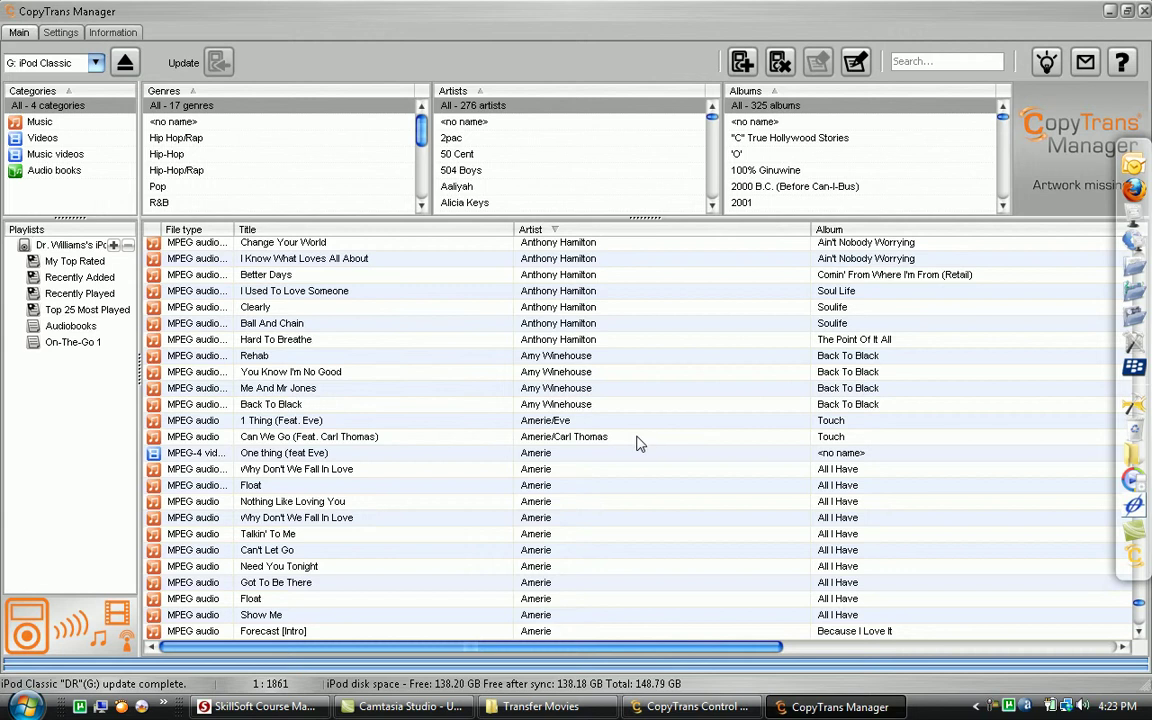
{"action": "right_click", "coordinate": [280, 455]}
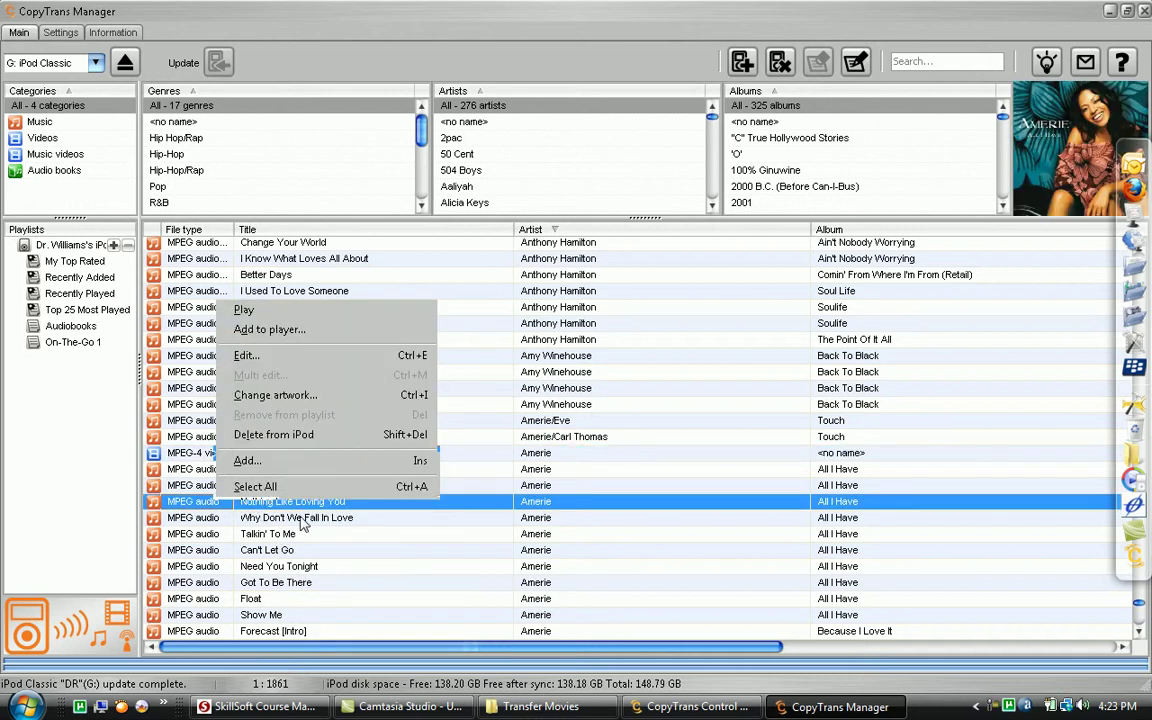
{"action": "left_click", "coordinate": [303, 518]}
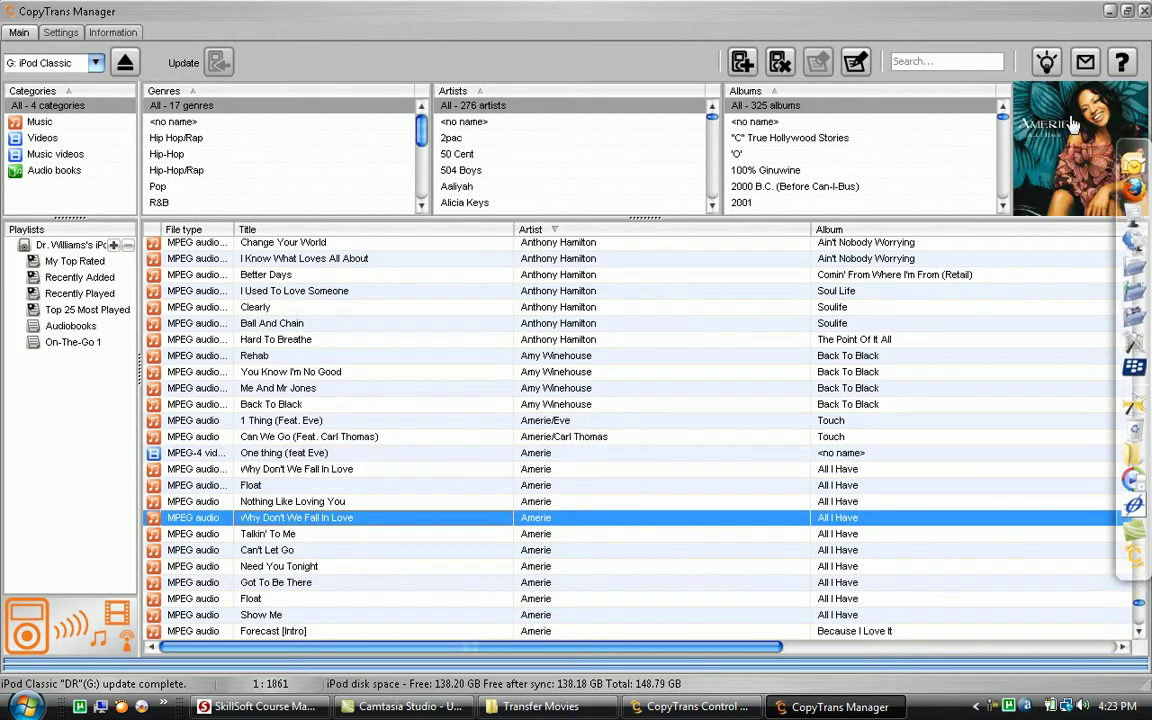
{"action": "right_click", "coordinate": [284, 517]}
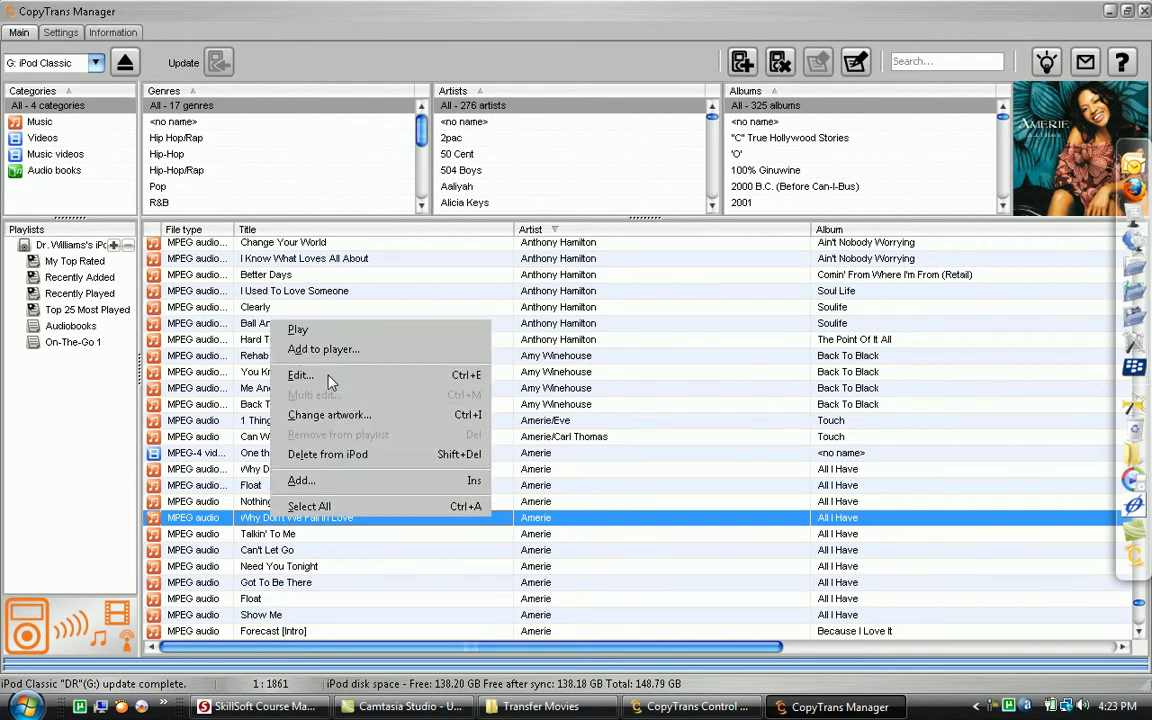
{"action": "left_click", "coordinate": [300, 375]}
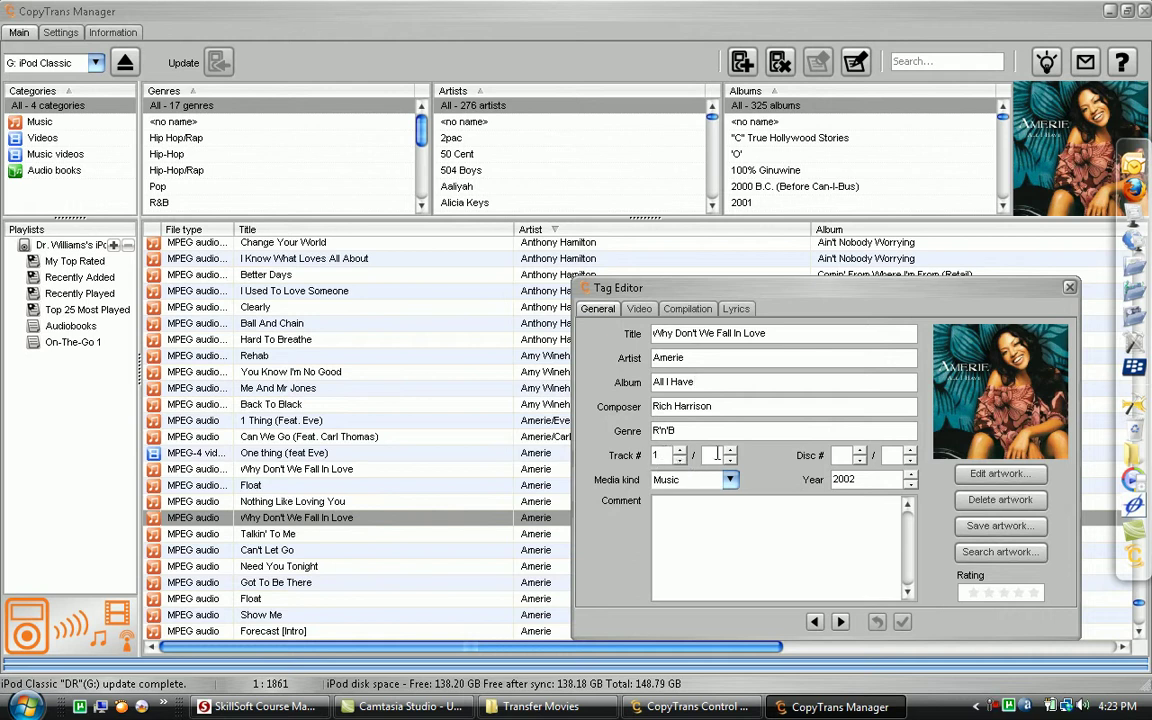
{"action": "left_click_drag", "start_coordinate": [838, 479], "coordinate": [868, 479]}
{"action": "double_click", "coordinate": [869, 479]}
{"action": "type", "text": "1999"}
- Review the song's video, compilation and lyrics tags, and close the Tag Editor
{"action": "left_click", "coordinate": [639, 308]}
{"action": "left_click", "coordinate": [671, 338]}
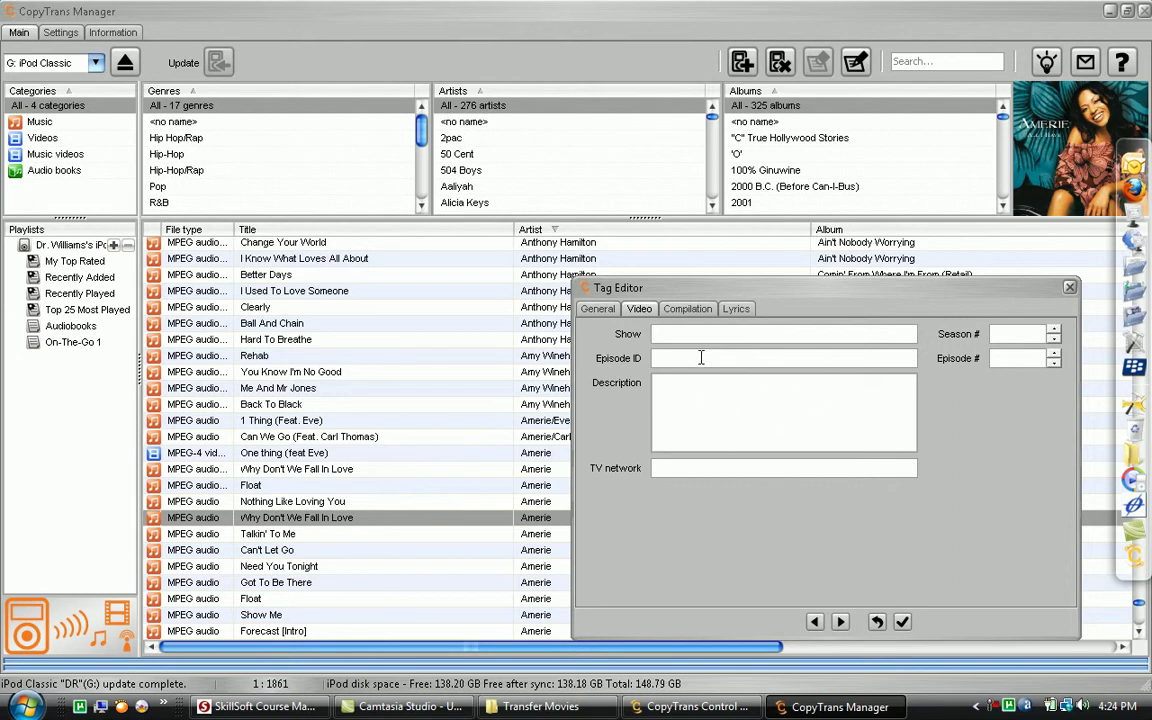
{"action": "left_click", "coordinate": [687, 308]}
{"action": "left_click", "coordinate": [735, 310]}
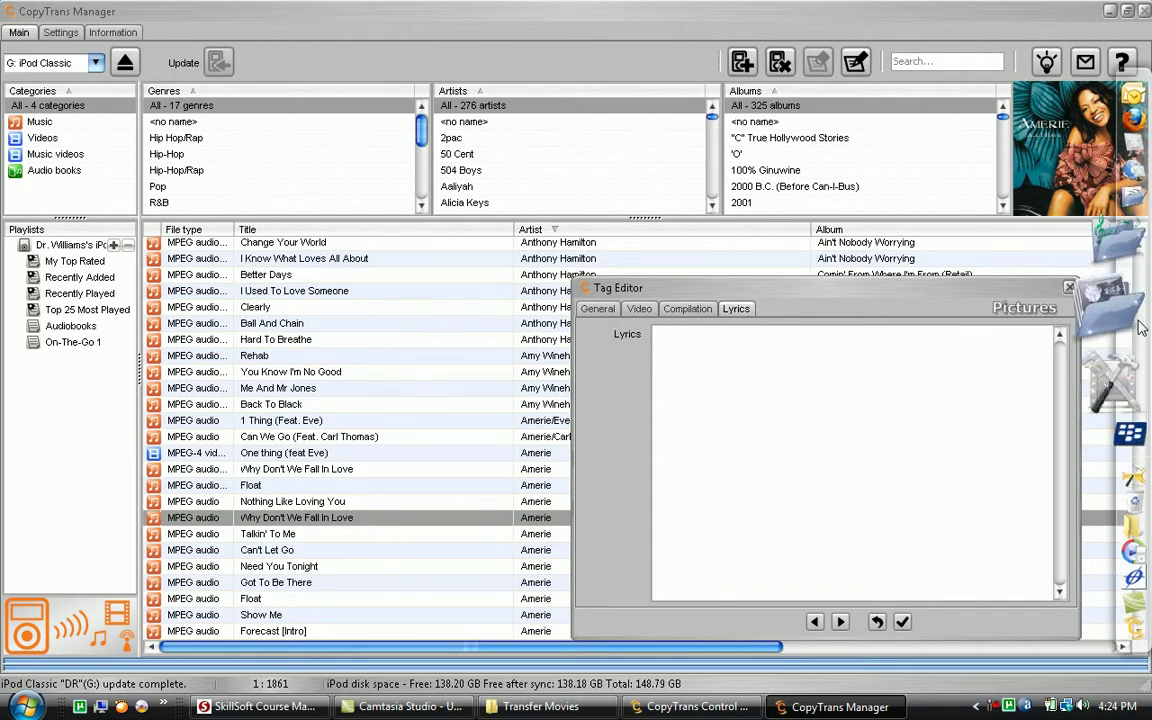
{"action": "left_click", "coordinate": [1068, 290]}
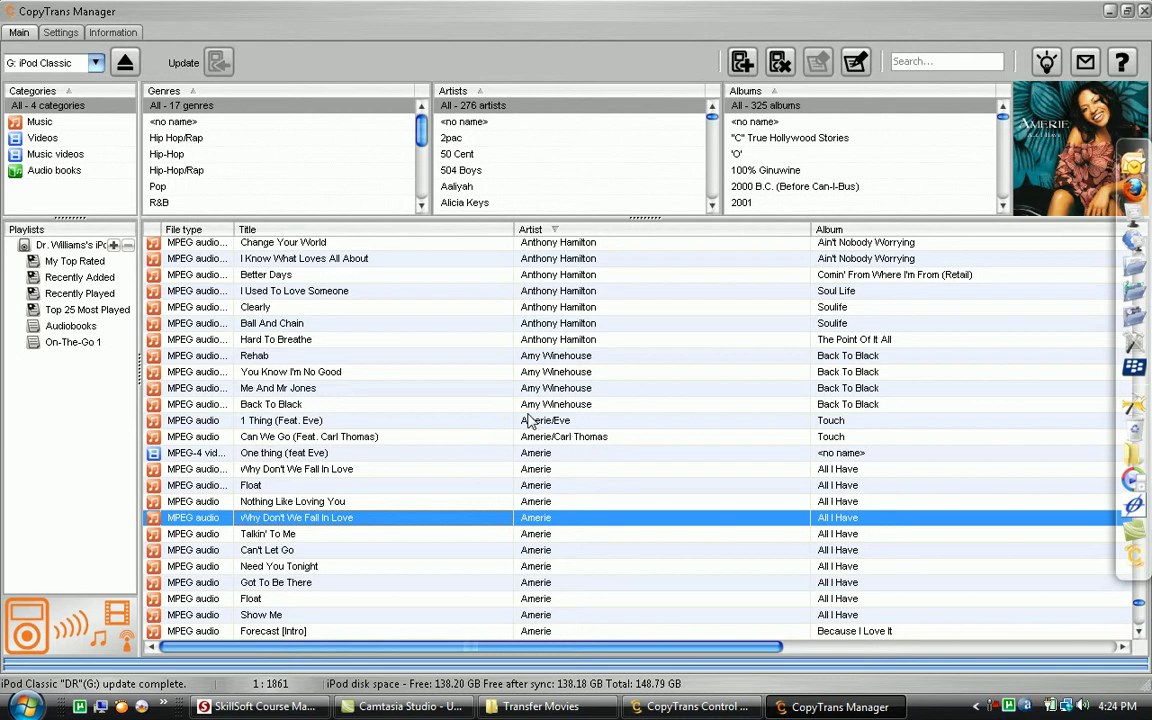
- Permanently delete all VangoNotes for Nursing Fundamentals audiobook tracks from the iPod
{"action": "scroll", "coordinate": [345, 440], "scroll_direction": "down", "scroll_amount": 5}
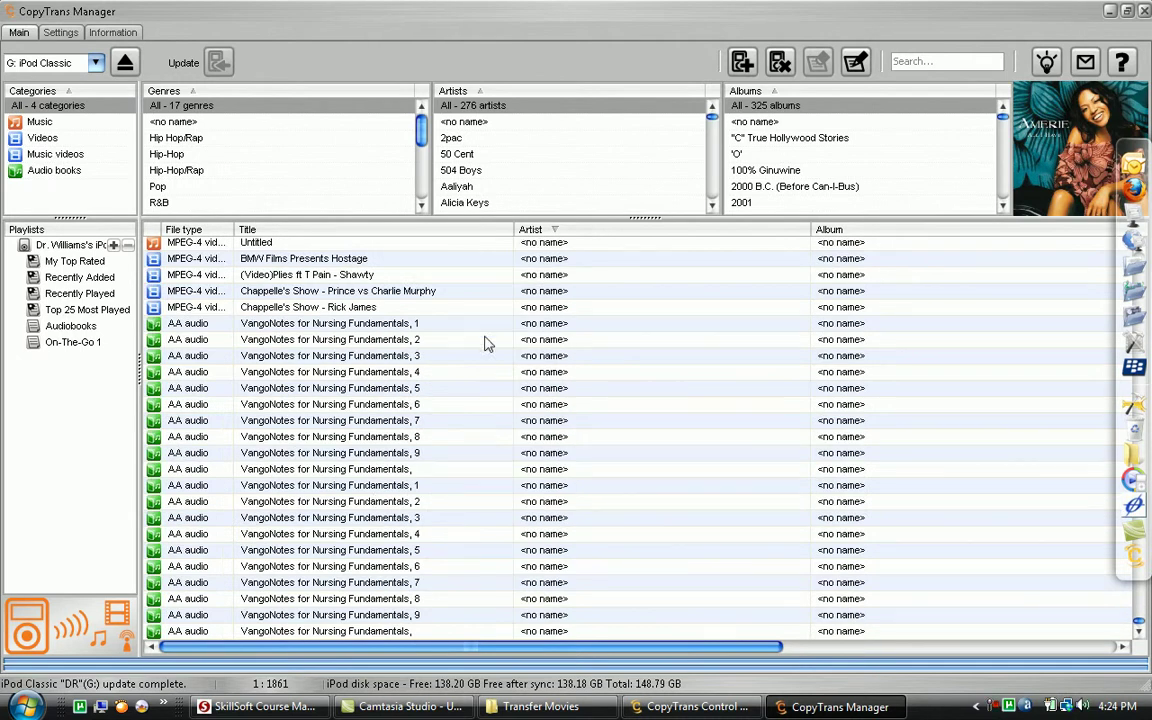
{"action": "left_click_drag", "start_coordinate": [599, 324], "coordinate": [70, 668]}
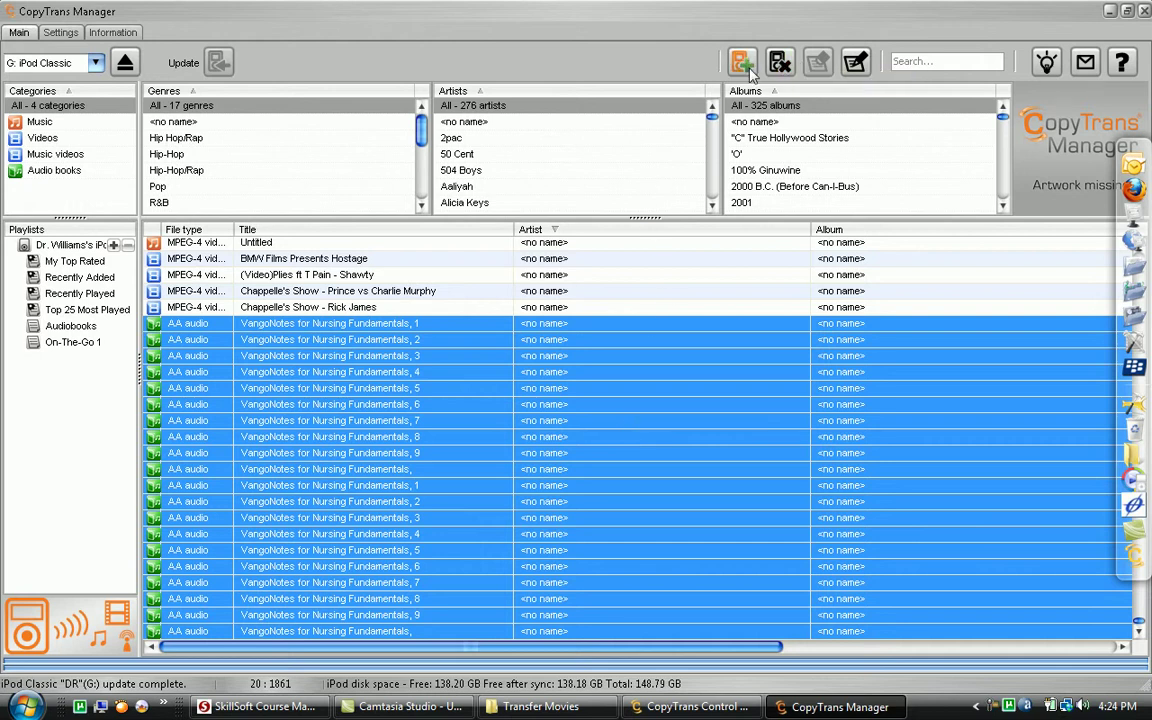
{"action": "left_click", "coordinate": [782, 64]}
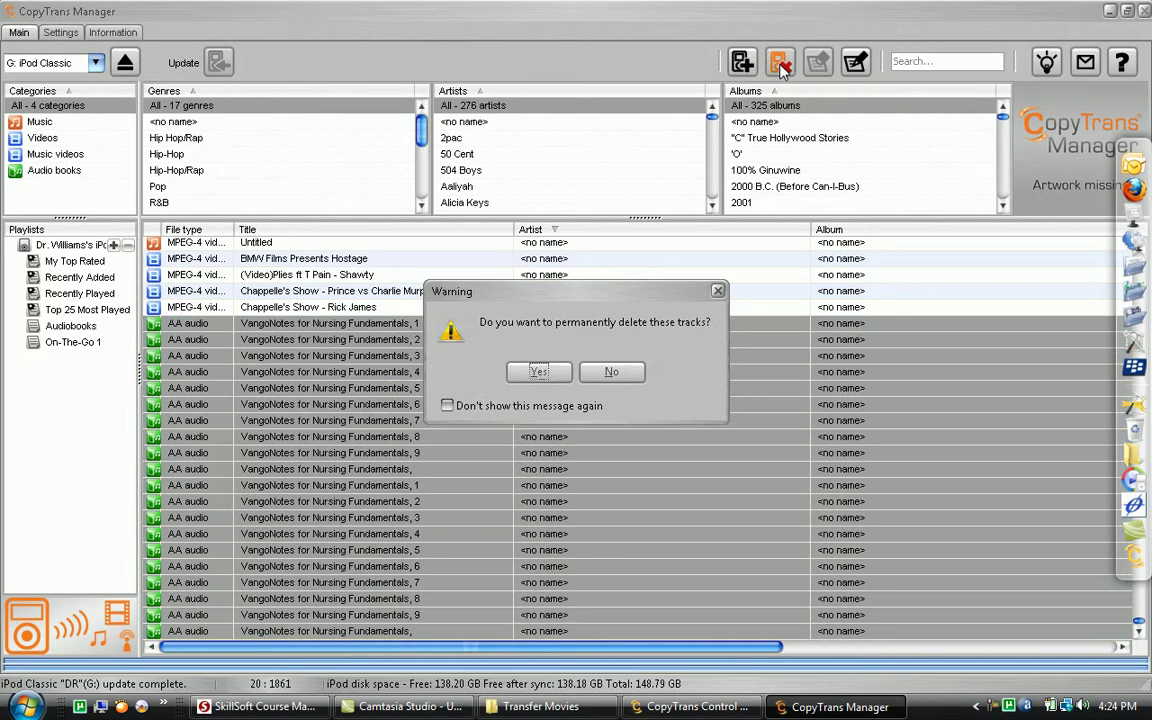
{"action": "left_click", "coordinate": [549, 374]}
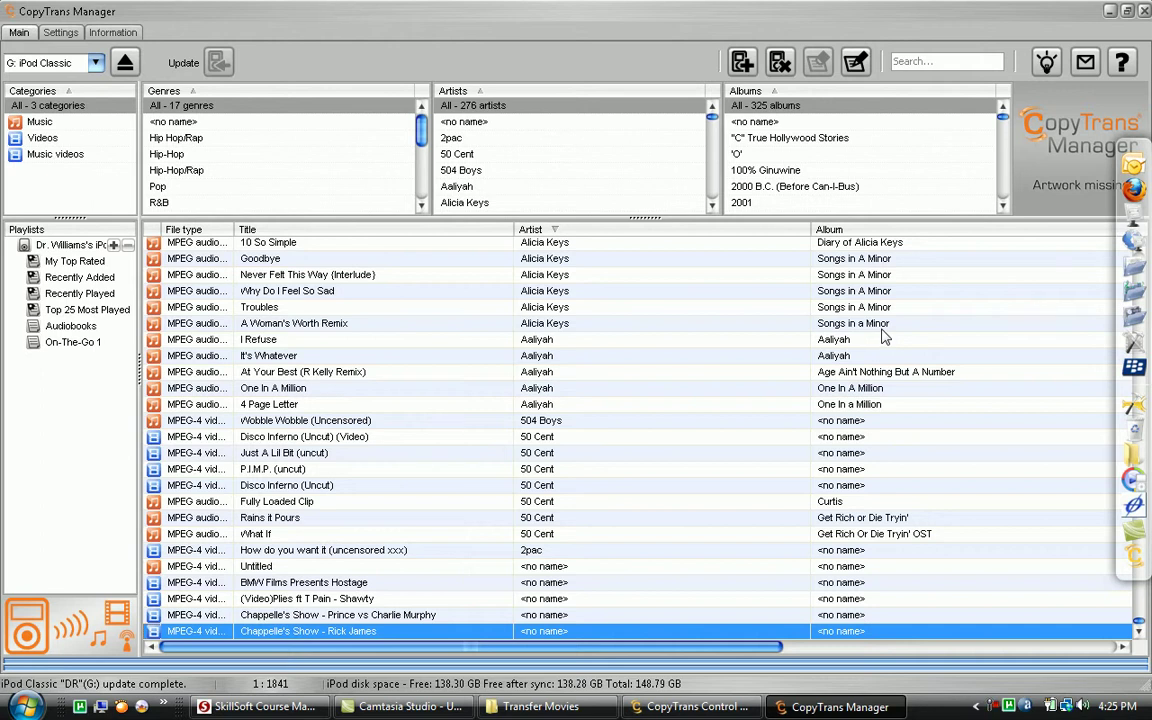
{"action": "key", "text": "Up"}
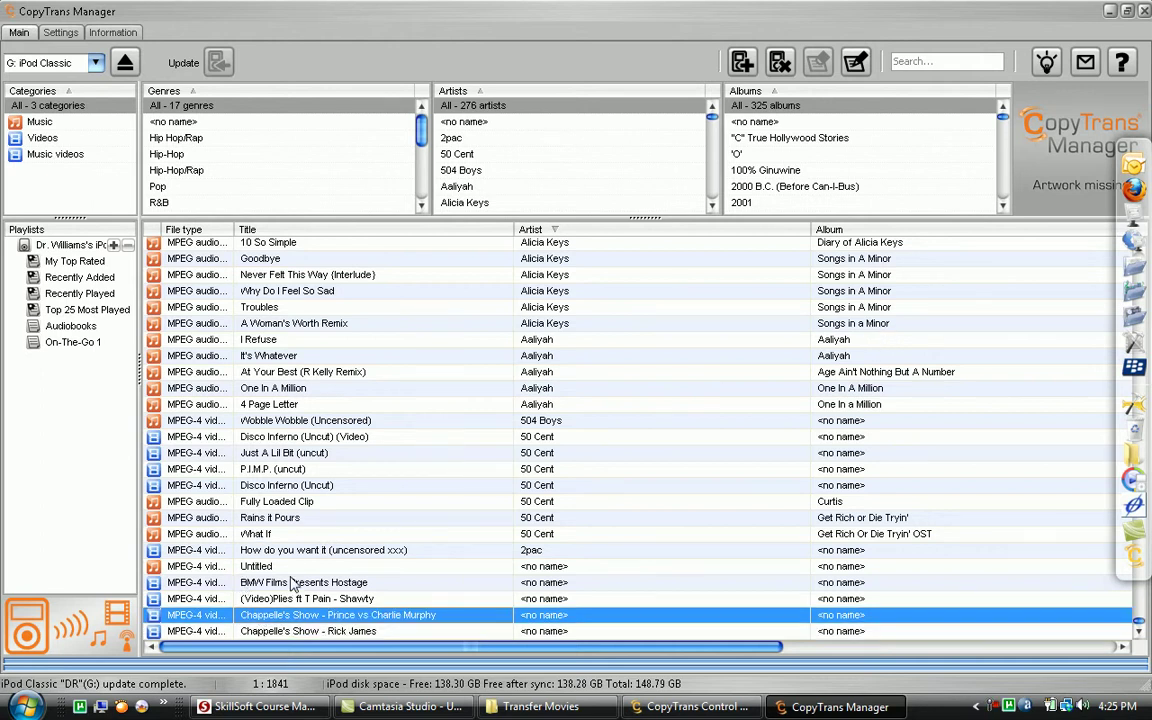
{"action": "left_click", "coordinate": [290, 585]}
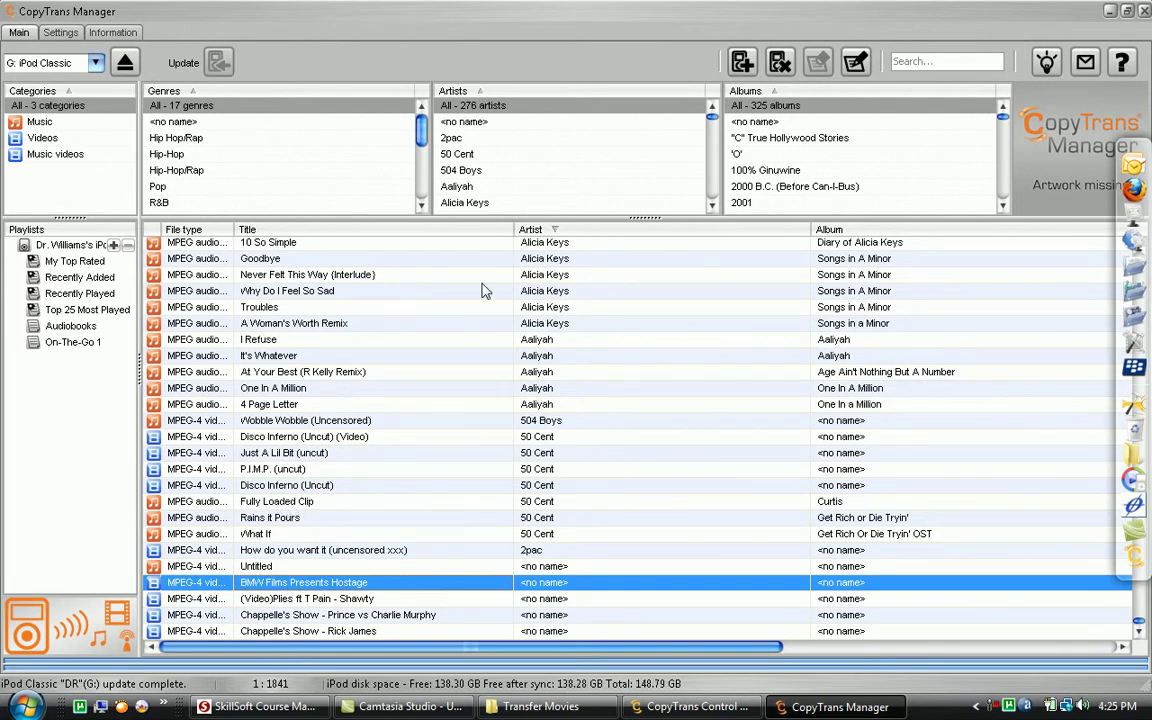
- Search the iPod's tracks for "amerie"
{"action": "left_click", "coordinate": [862, 61]}
{"action": "left_click", "coordinate": [912, 61]}
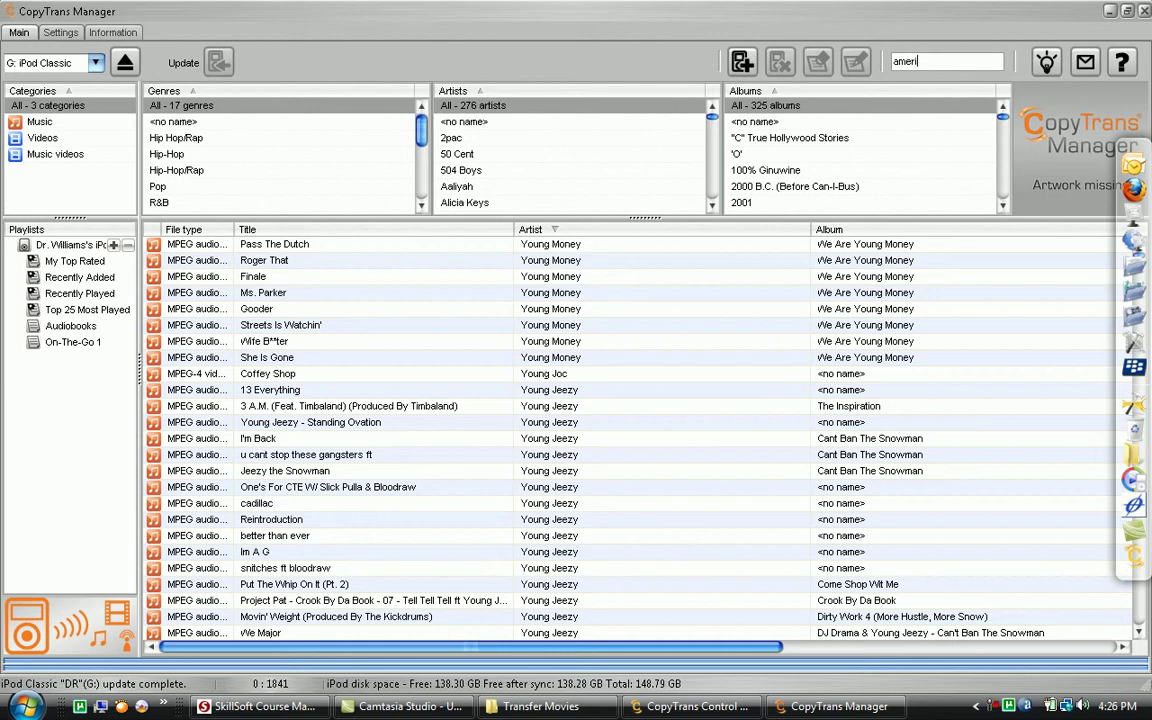
{"action": "type", "text": "e"}
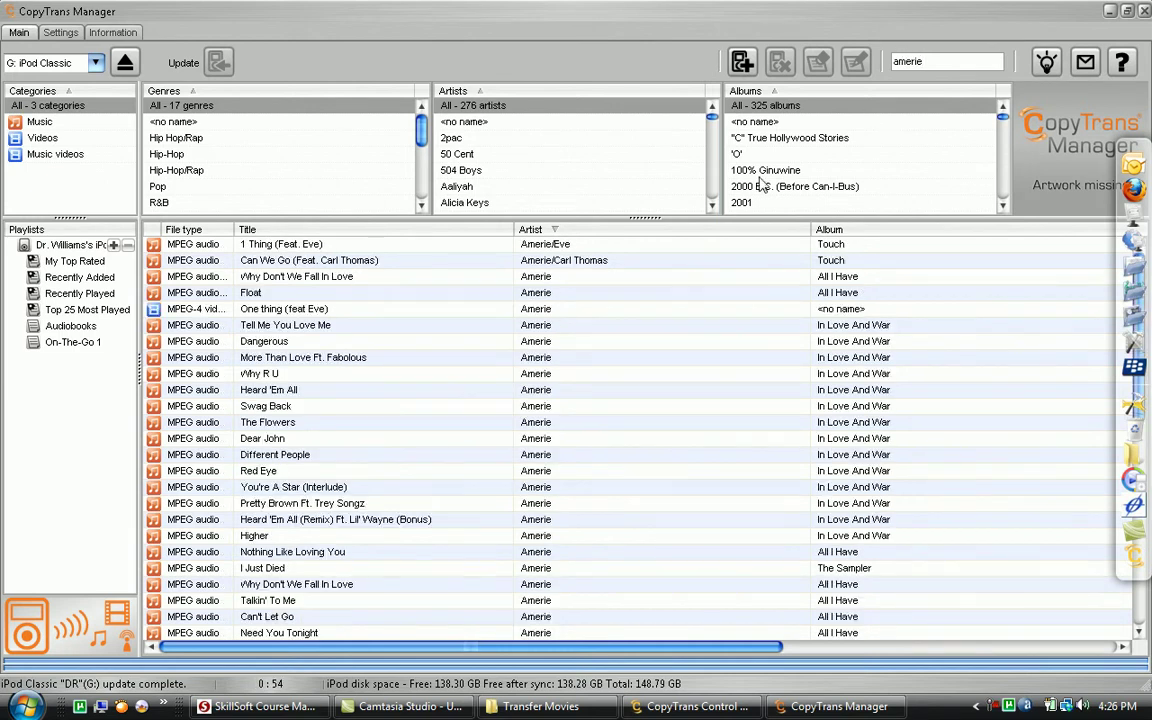
- Look through the Amerie search results, checking the artwork of tracks from In Love And War, Because I Love It and Touch
{"action": "left_click", "coordinate": [366, 392]}
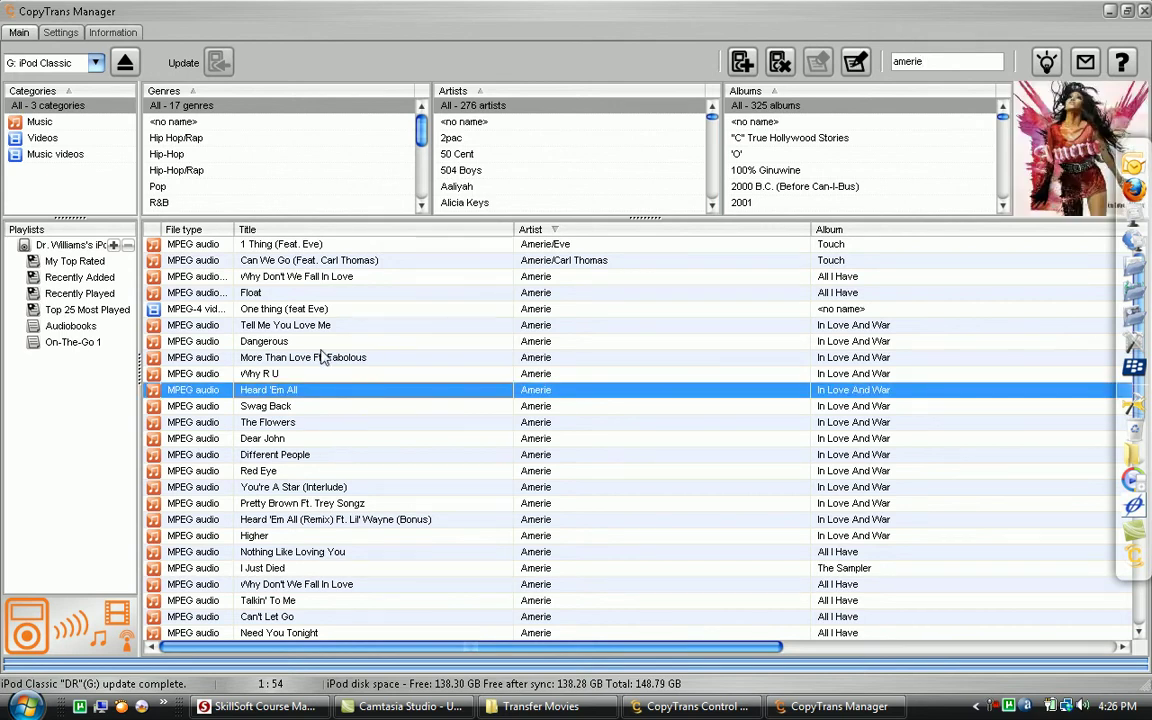
{"action": "left_click", "coordinate": [295, 310]}
{"action": "left_click", "coordinate": [342, 260]}
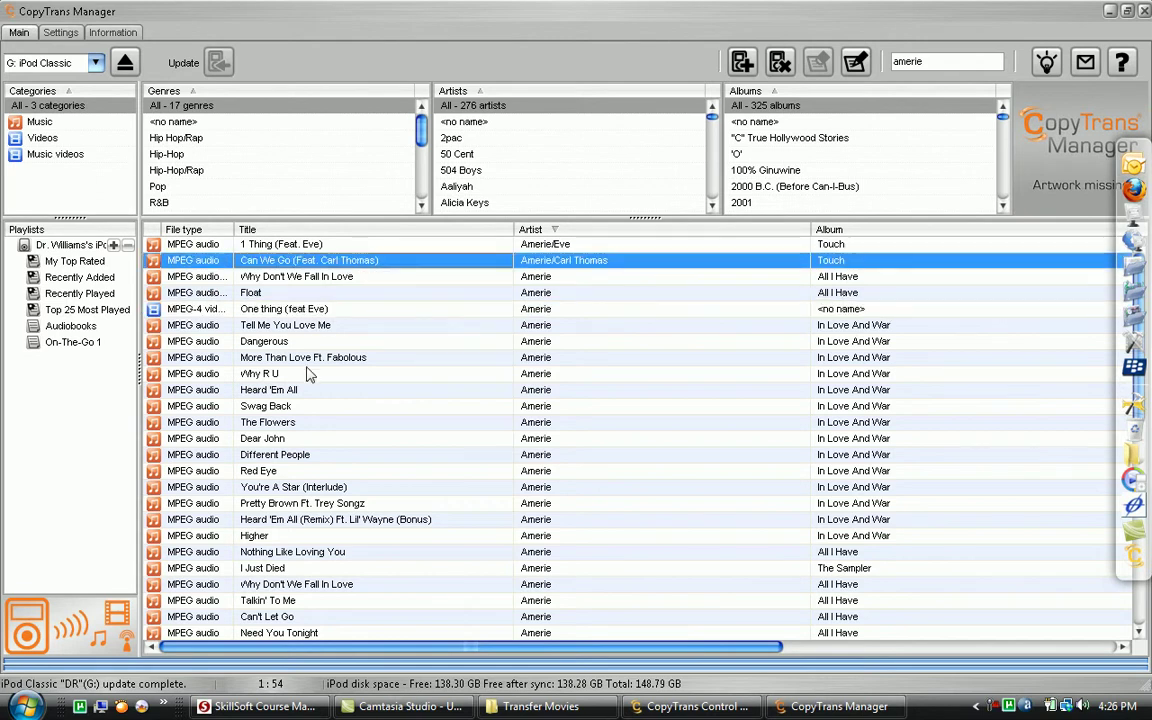
{"action": "left_click", "coordinate": [278, 469]}
{"action": "scroll", "coordinate": [340, 510], "scroll_direction": "down", "scroll_amount": 8}
{"action": "scroll", "coordinate": [335, 535], "scroll_direction": "down", "scroll_amount": 2}
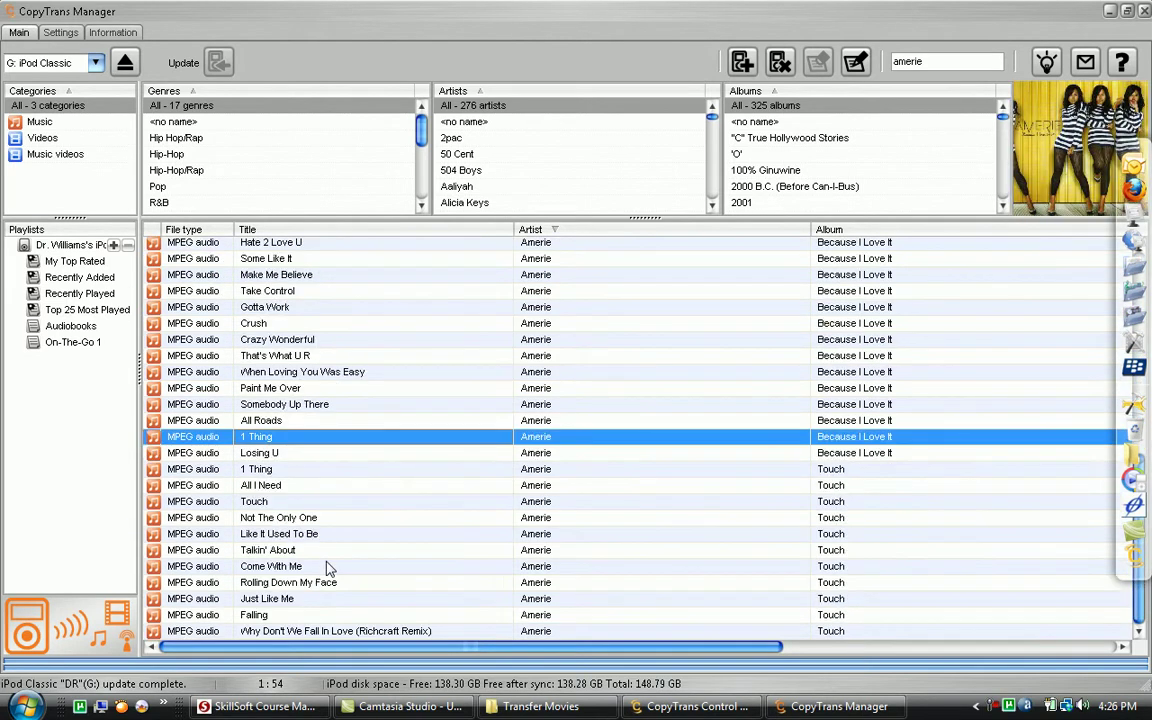
{"action": "left_click", "coordinate": [337, 585]}
{"action": "left_click", "coordinate": [290, 420]}
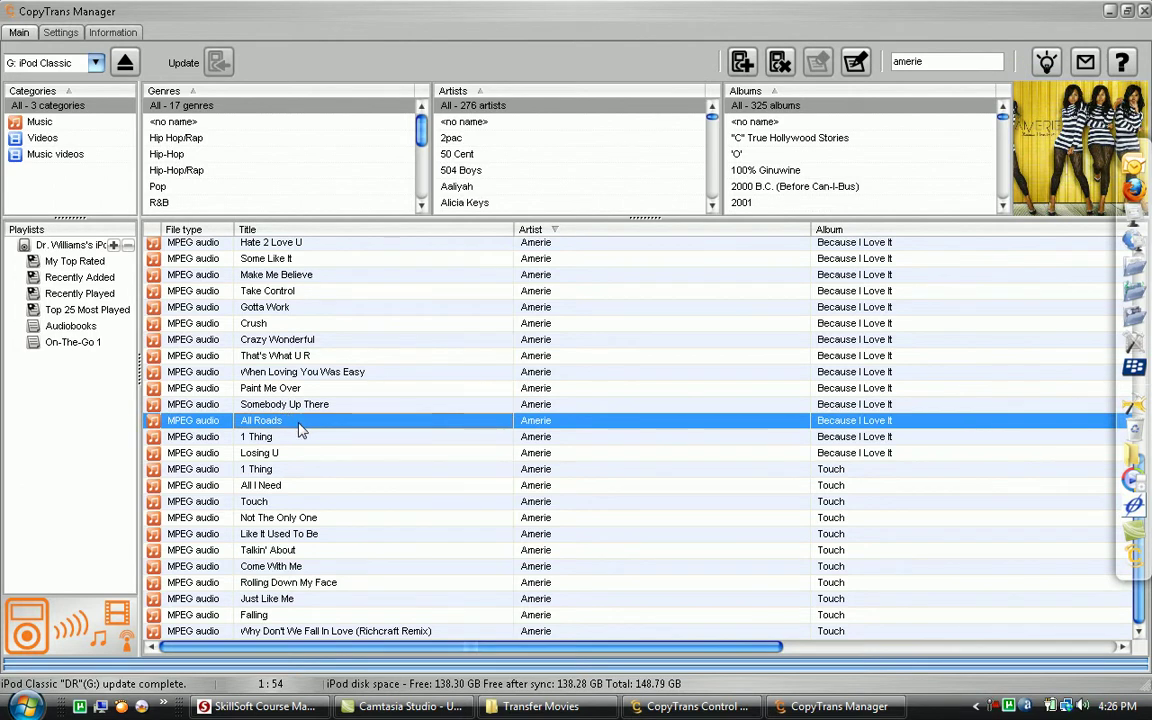
- Try to play Amerie's "When Loving You Was Easy" and "Like It Used To Be"
{"action": "right_click", "coordinate": [300, 428]}
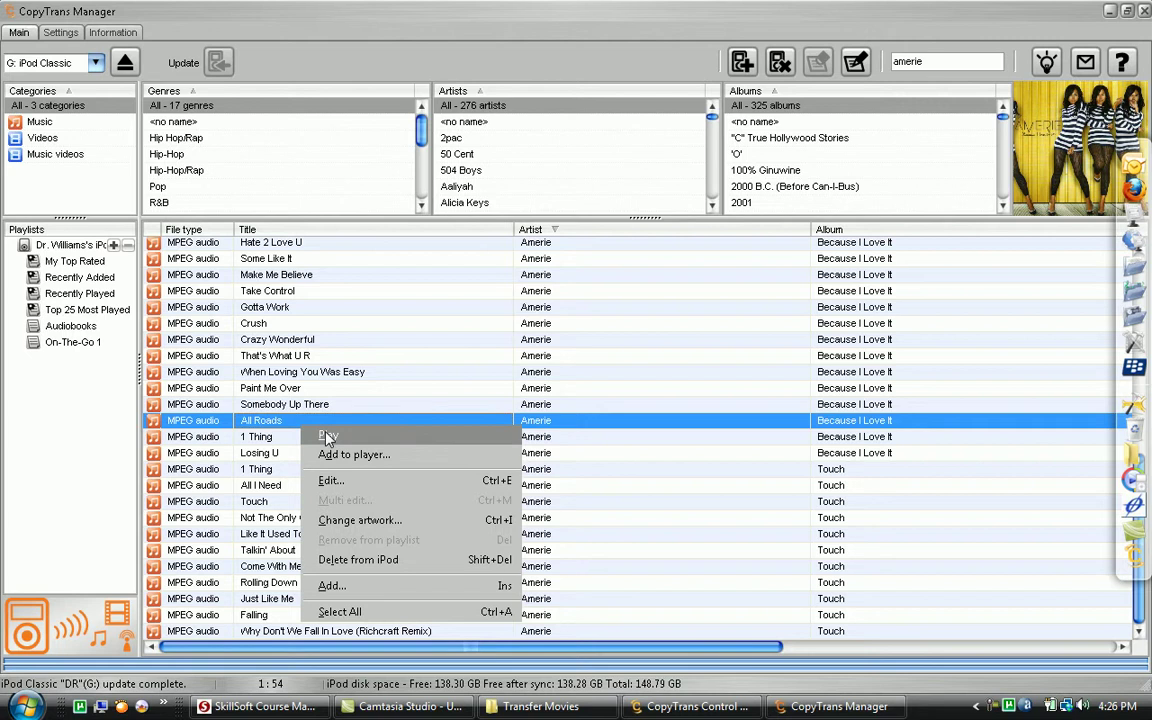
{"action": "left_click", "coordinate": [264, 355]}
{"action": "left_click", "coordinate": [270, 371]}
{"action": "right_click", "coordinate": [271, 372]}
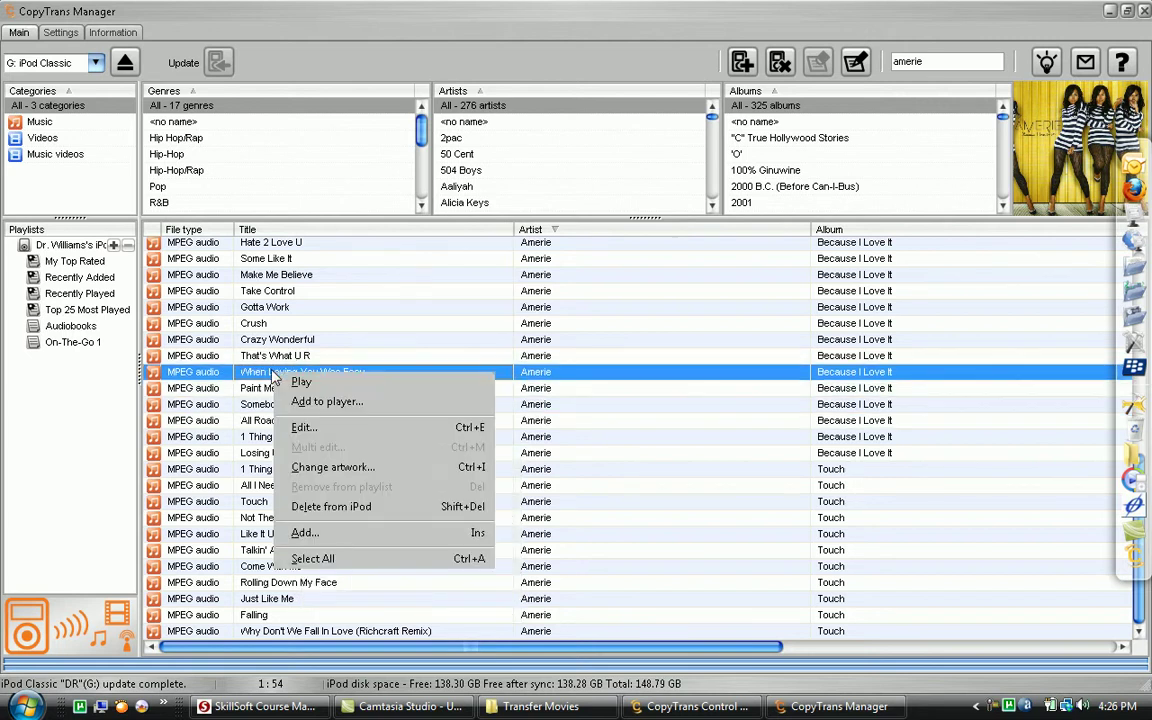
{"action": "left_click", "coordinate": [300, 381]}
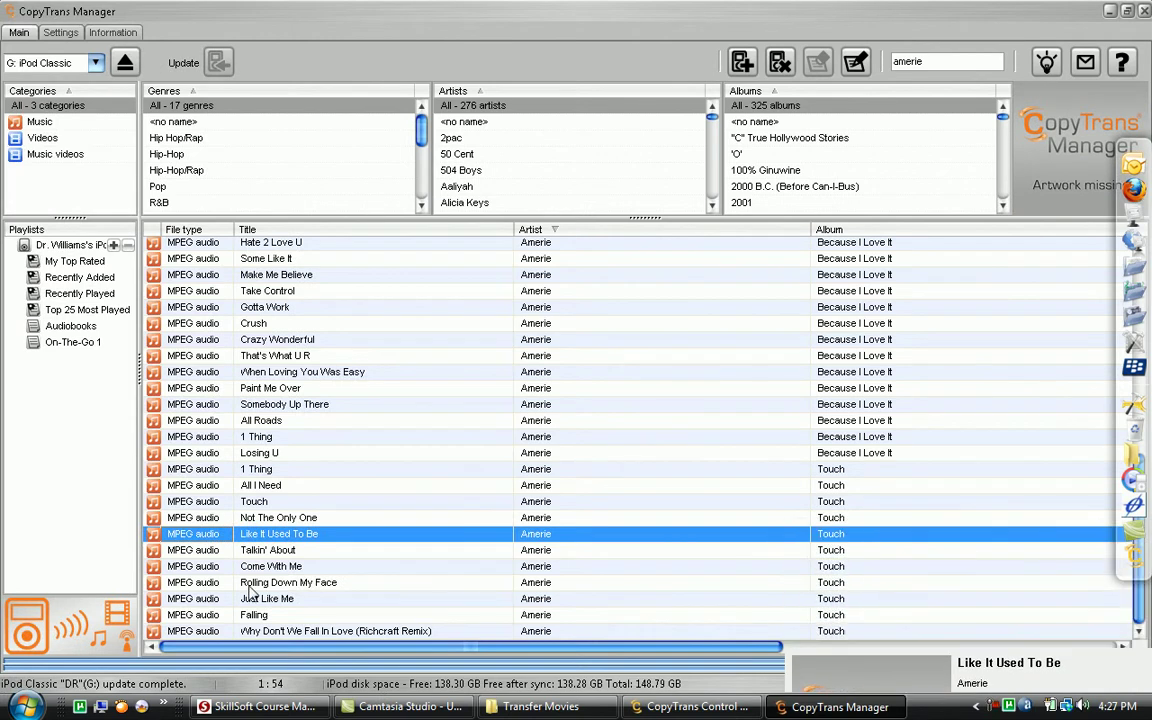
{"action": "right_click", "coordinate": [209, 538]}
{"action": "left_click", "coordinate": [266, 310]}
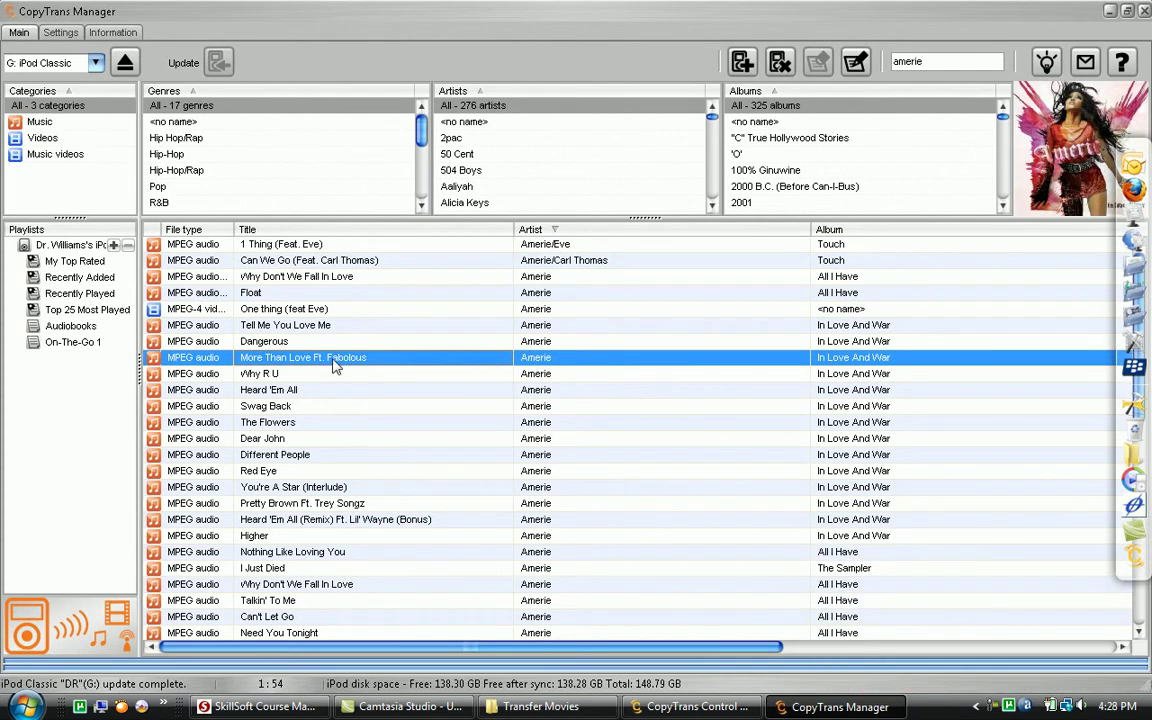
- Play Amerie's "More Than Love Ft. Fabolous" and try restarting and skipping the track
{"action": "right_click", "coordinate": [335, 365]}
{"action": "left_click", "coordinate": [352, 370]}
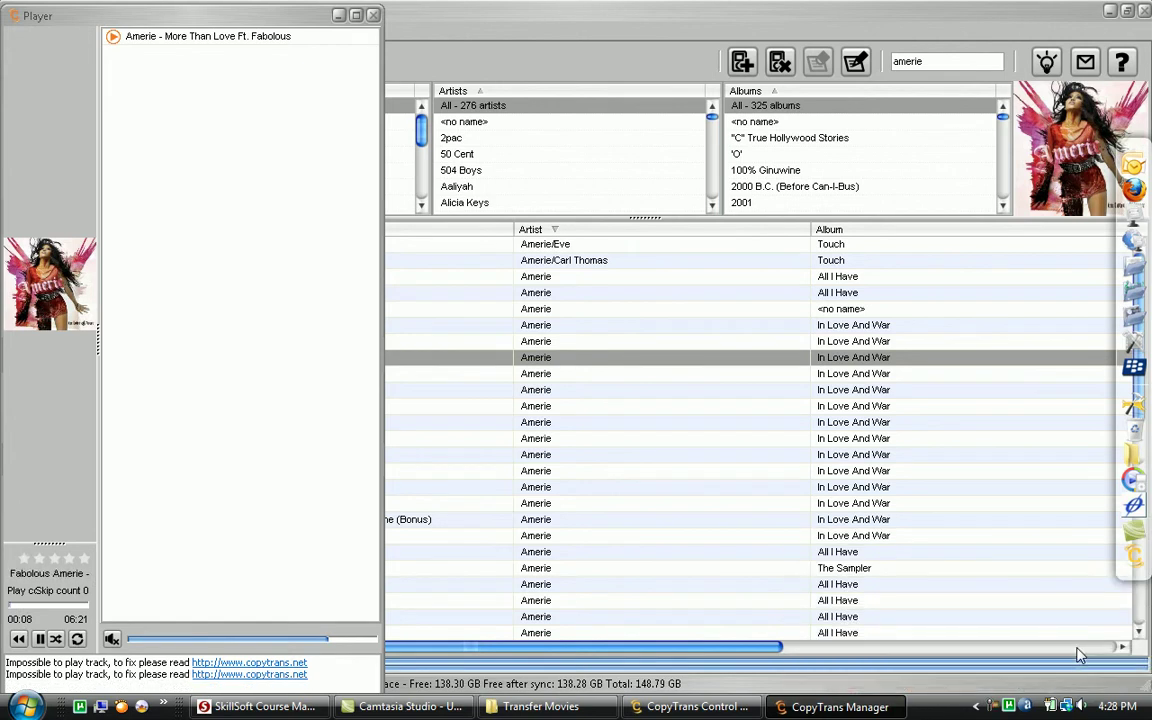
{"action": "left_click", "coordinate": [21, 640]}
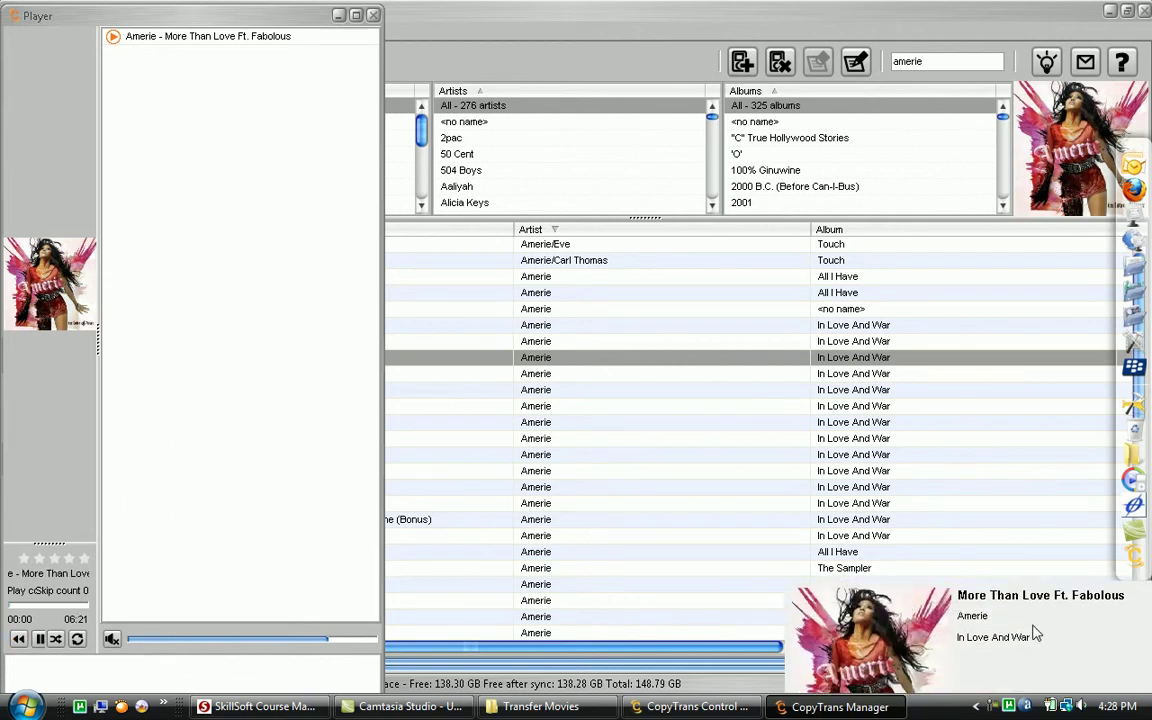
{"action": "left_click", "coordinate": [1129, 672]}
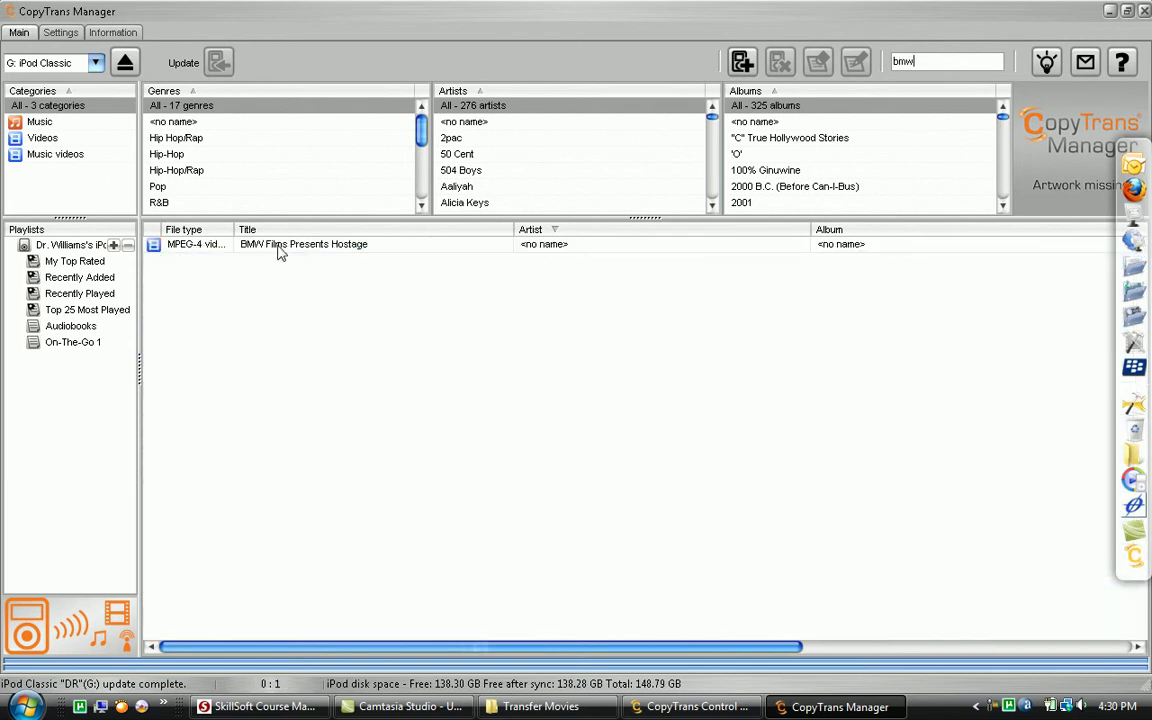
- Play the "BMW Films Presents Hostage" video and enlarge the player window and its video area
{"action": "double_click", "coordinate": [281, 247]}
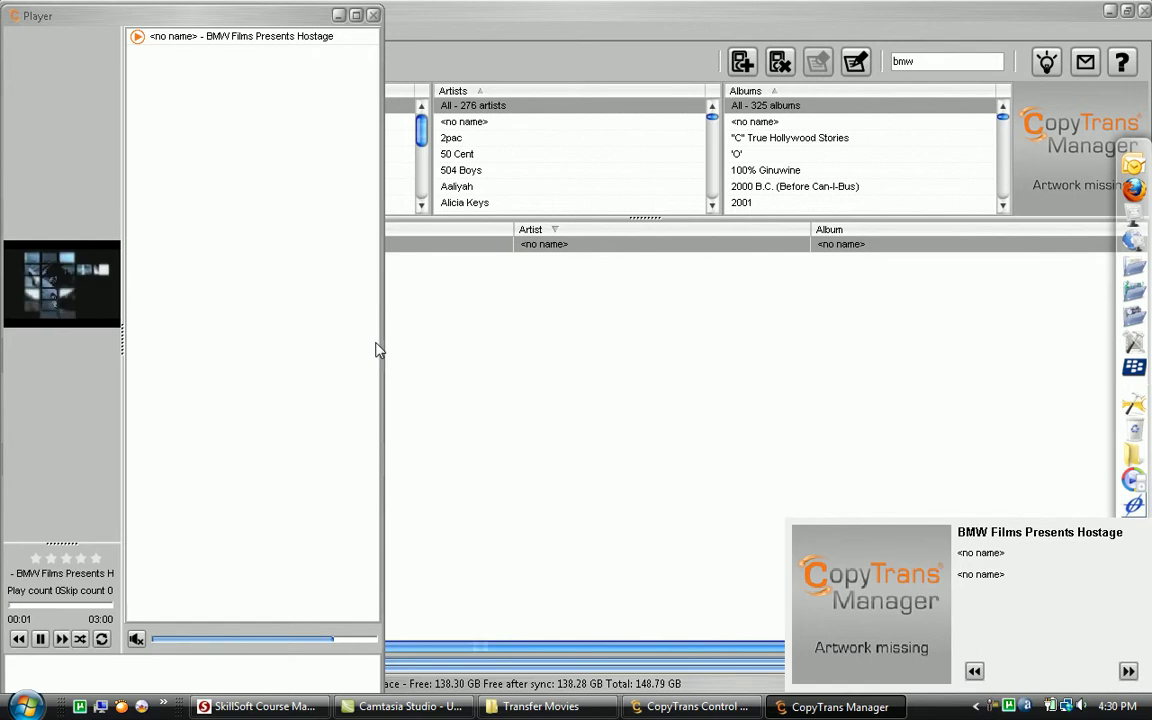
{"action": "left_click_drag", "start_coordinate": [383, 344], "coordinate": [740, 342]}
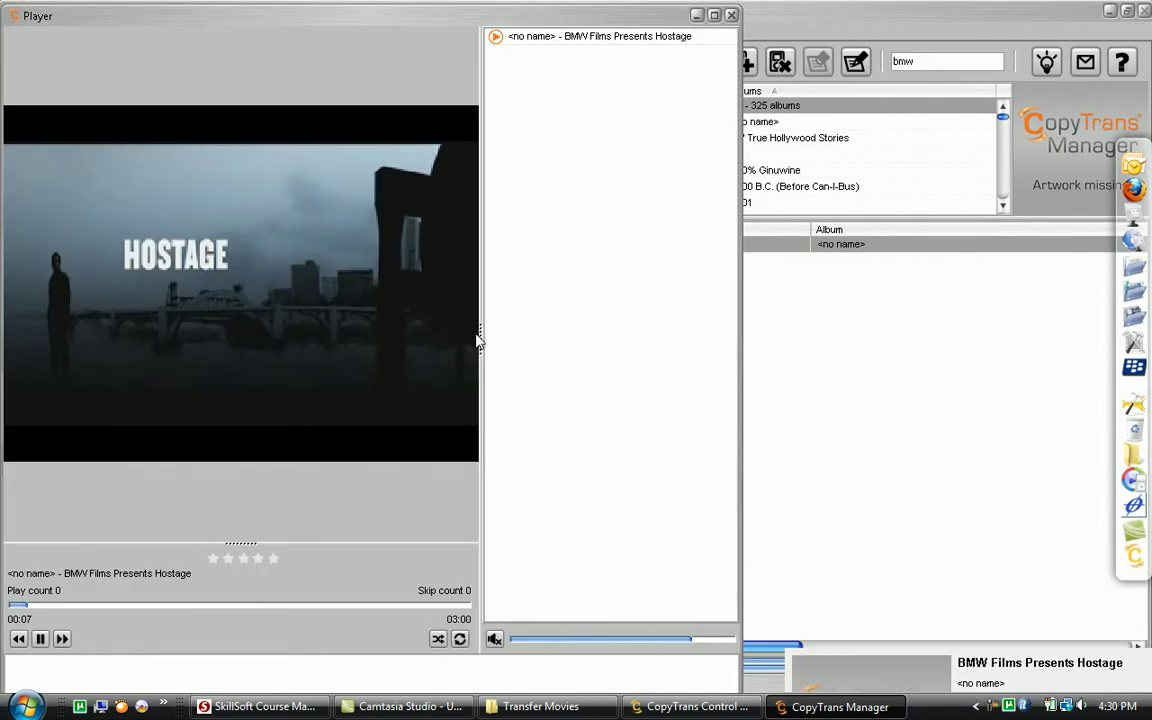
{"action": "left_click_drag", "start_coordinate": [483, 329], "coordinate": [563, 333]}
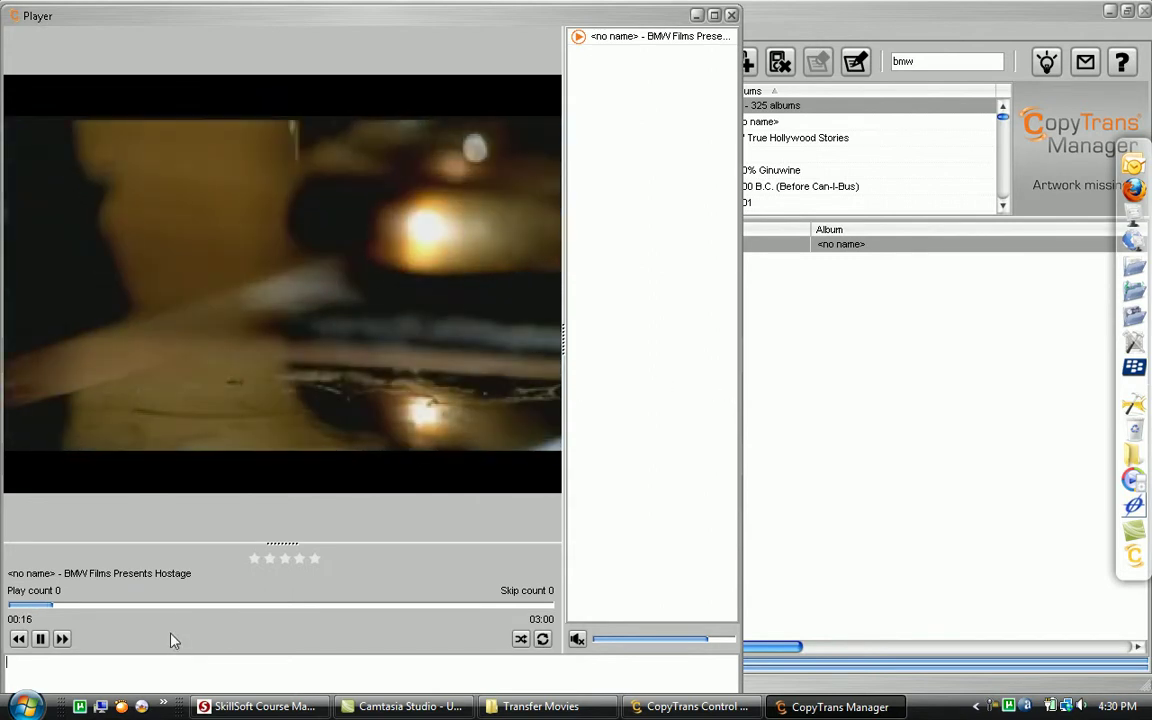
- Skip ahead in the BMW video in stages to about 1:19 and rate it five stars
{"action": "left_click", "coordinate": [124, 607]}
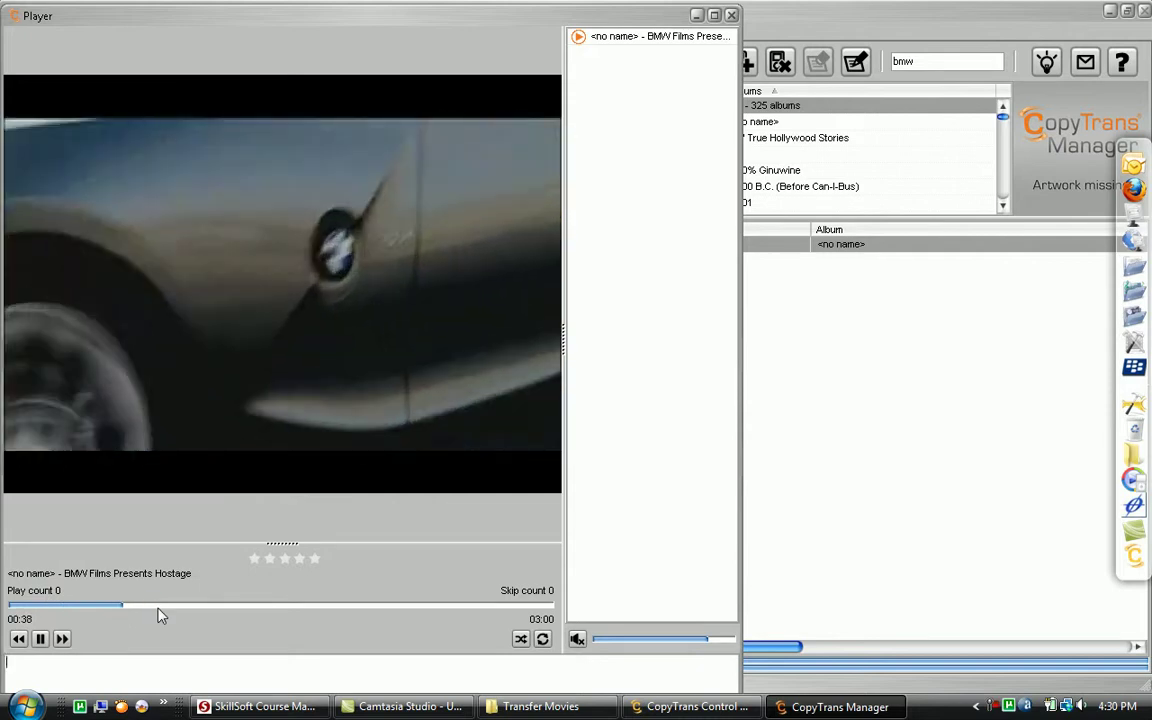
{"action": "left_click", "coordinate": [176, 607]}
{"action": "left_click", "coordinate": [242, 607]}
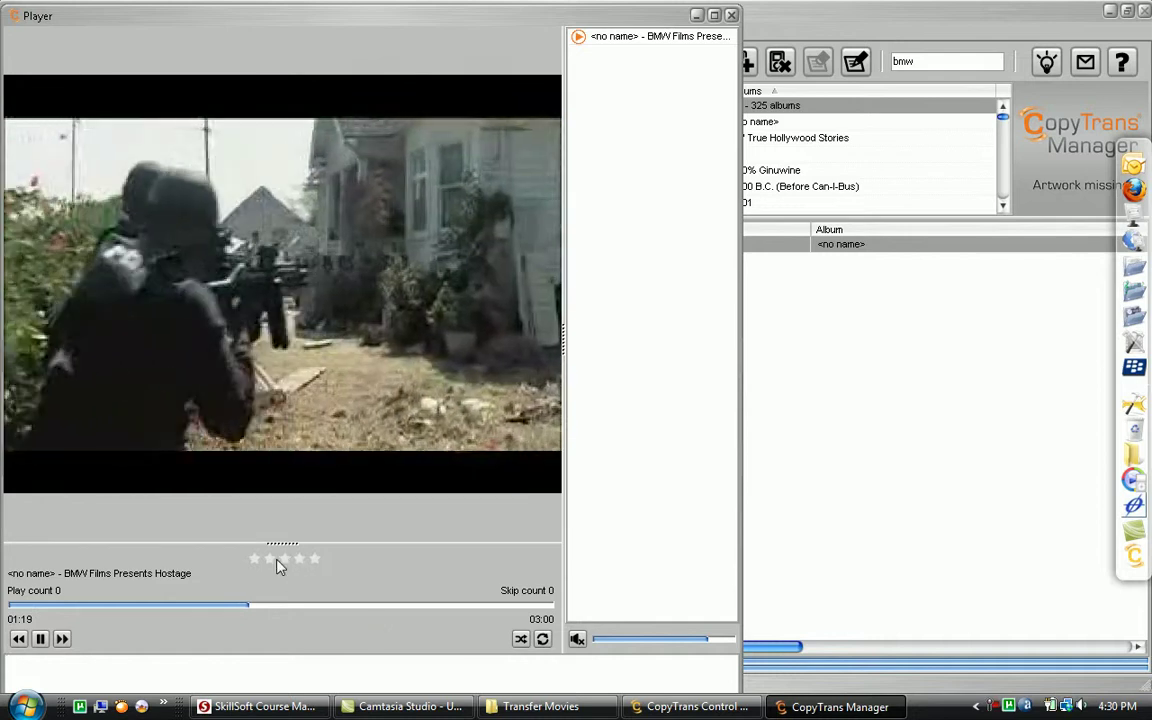
{"action": "left_click", "coordinate": [305, 565]}
{"action": "left_click", "coordinate": [316, 562]}
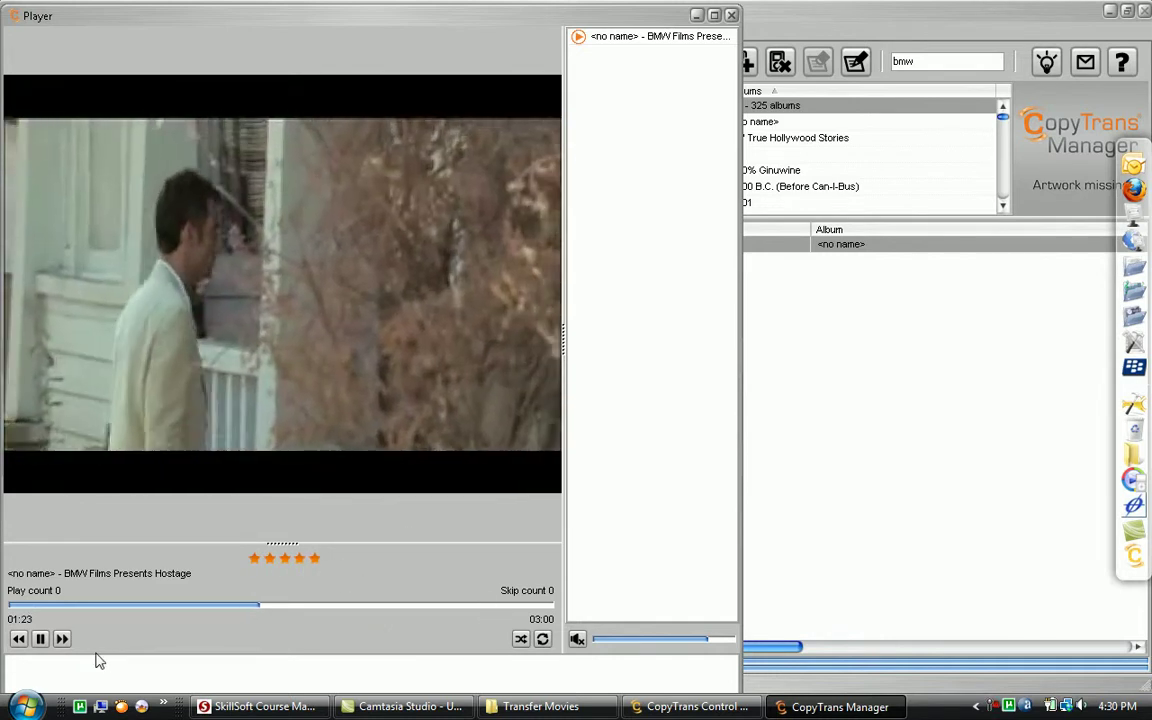
- Pause the video and close the player, and clear the "bmw" search to list all tracks
{"action": "left_click", "coordinate": [40, 638]}
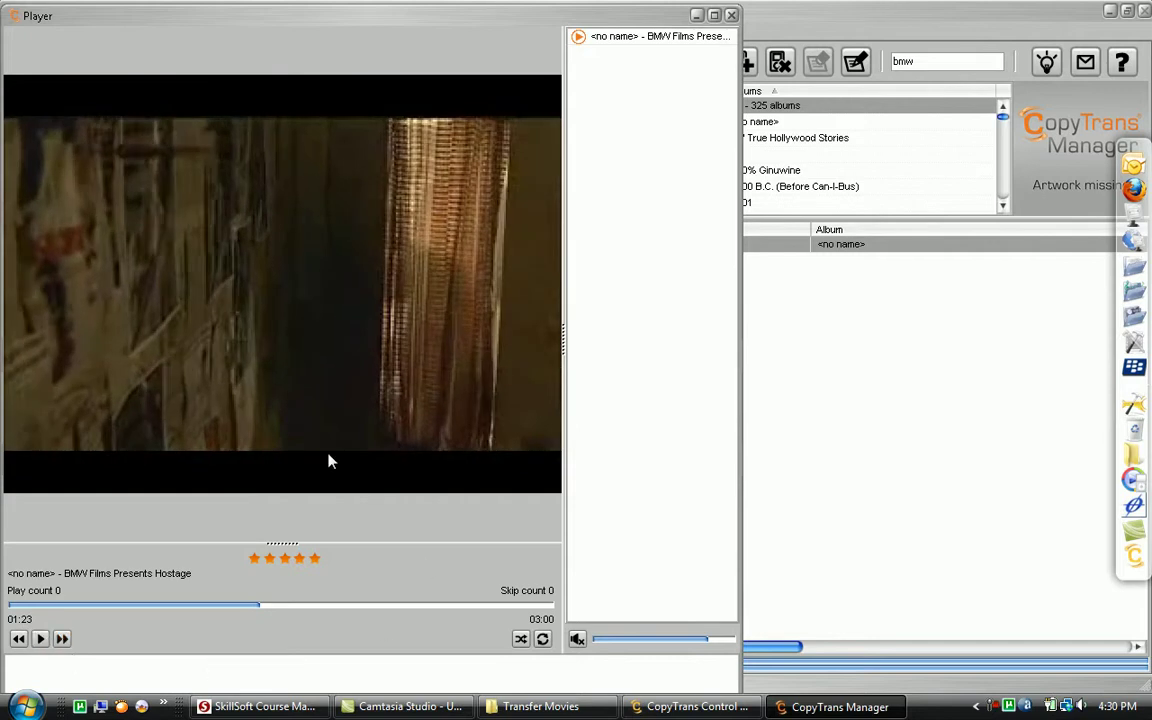
{"action": "left_click", "coordinate": [731, 15]}
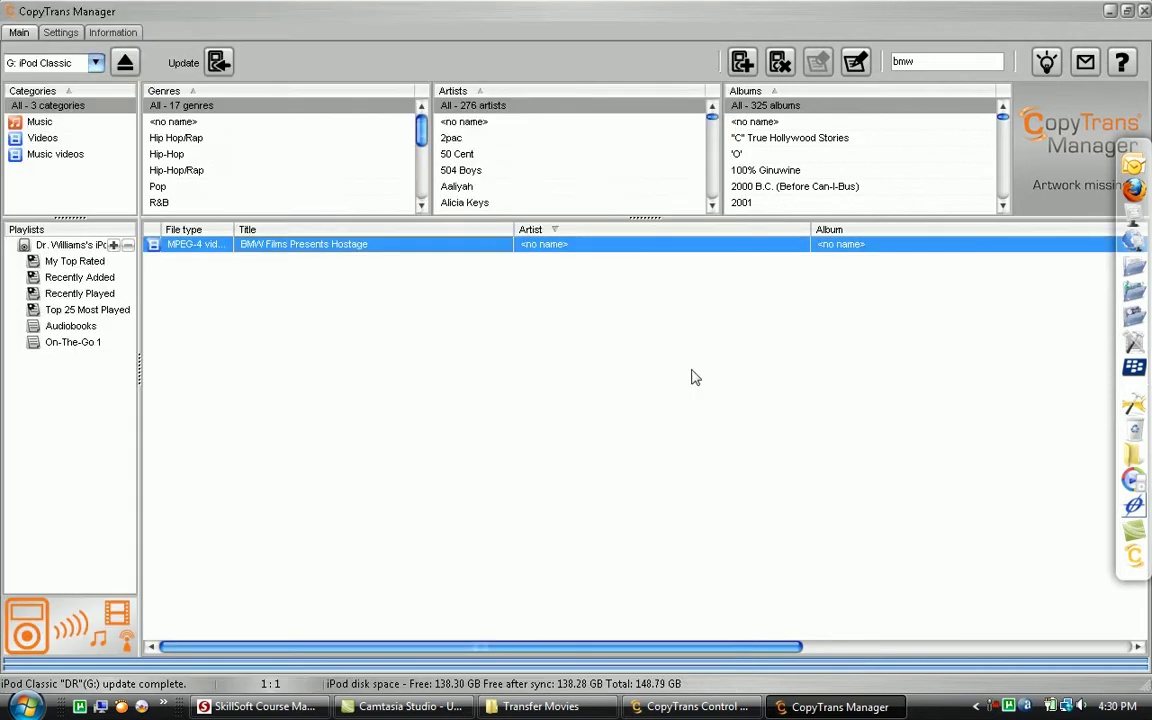
{"action": "left_click", "coordinate": [958, 67]}
{"action": "key", "text": "BackSpace"}
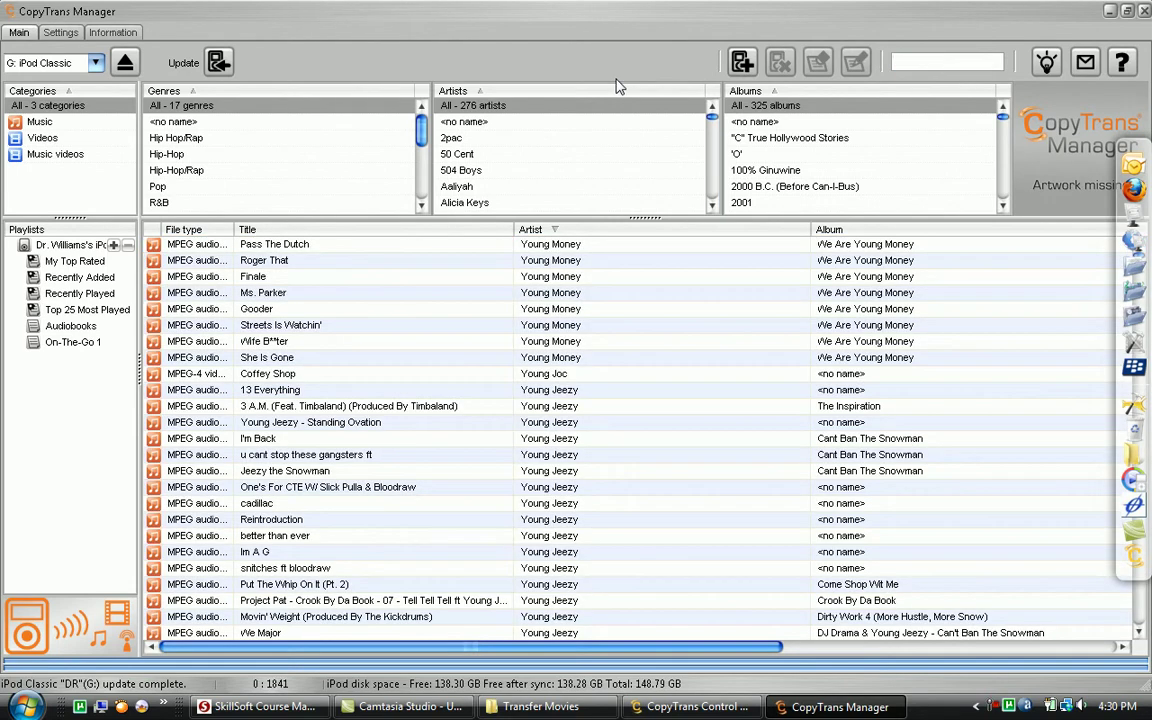